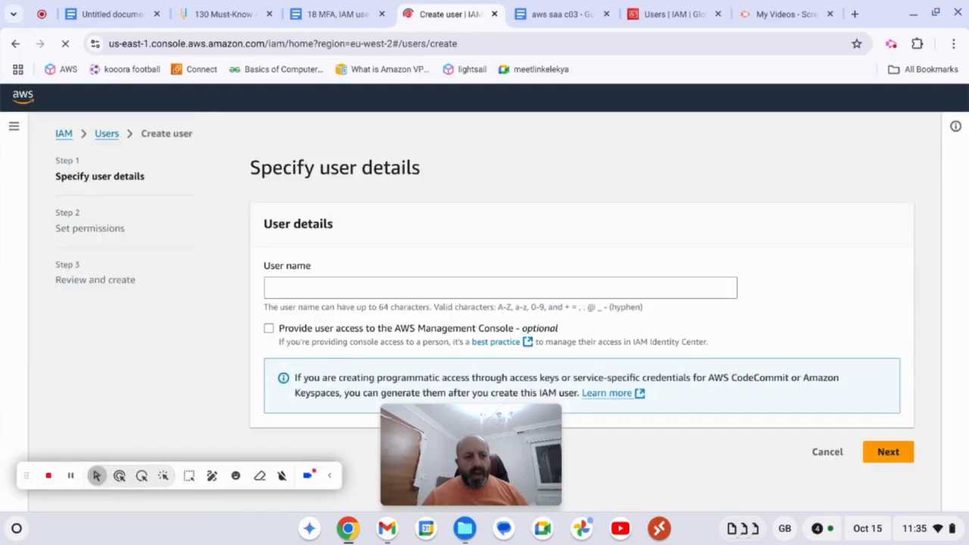
Start creating a new user from the IAM Users list and enter the person's user name
left_click(63, 134)
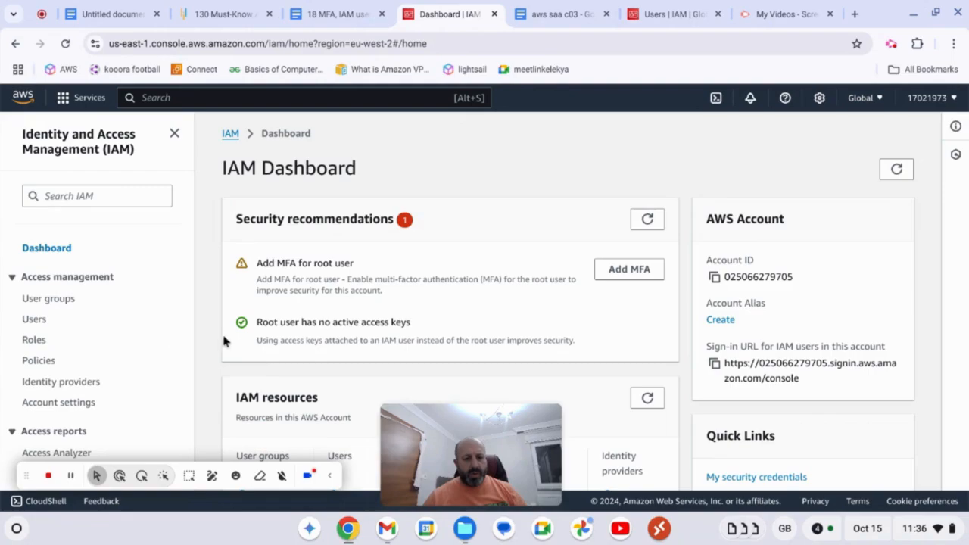
left_click(36, 319)
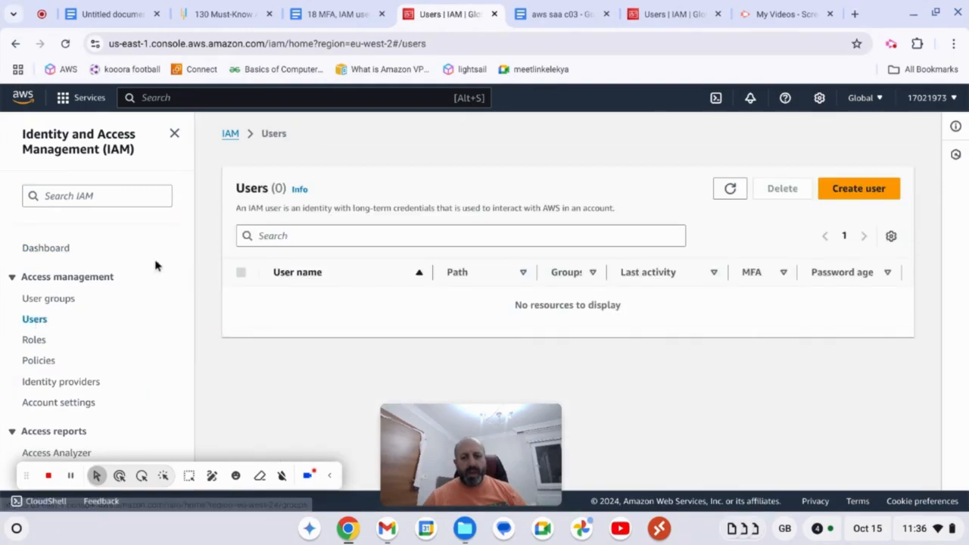
left_click(868, 190)
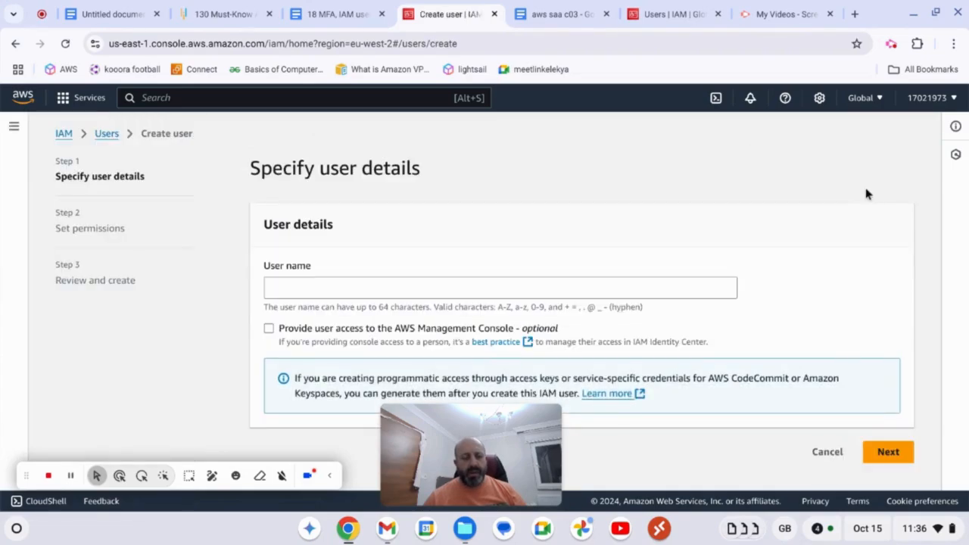
left_click(409, 292)
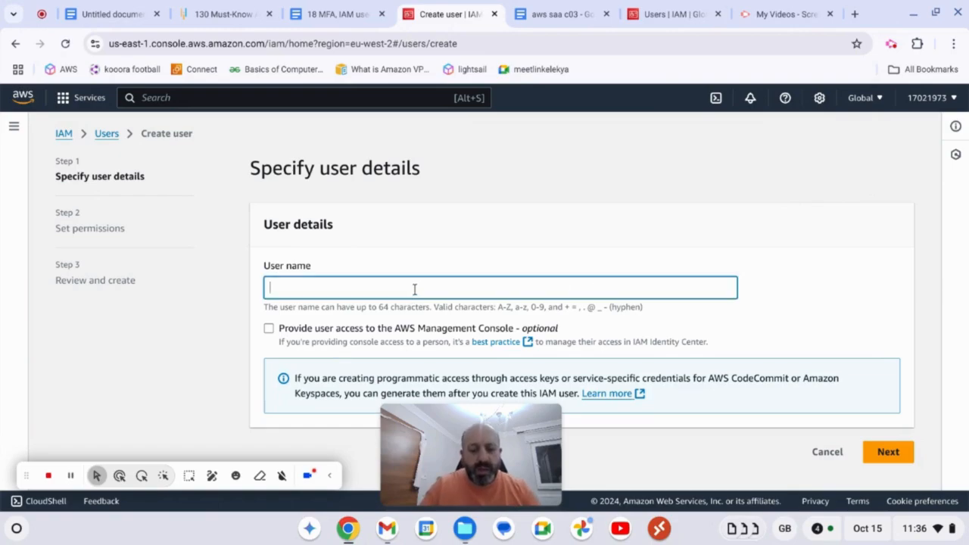
type("johnsmith")
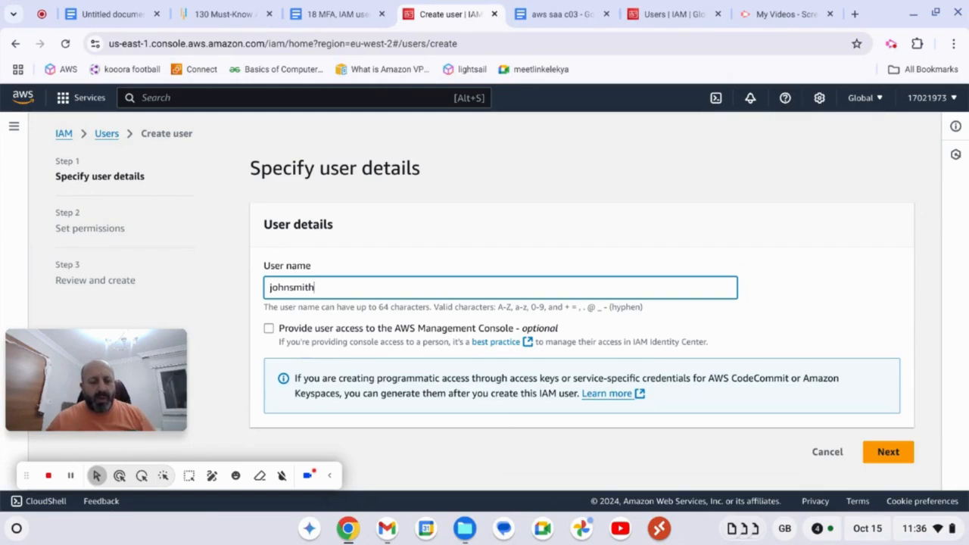
Provide the user access to the AWS Management Console and set the user type to an IAM user
left_click(268, 328)
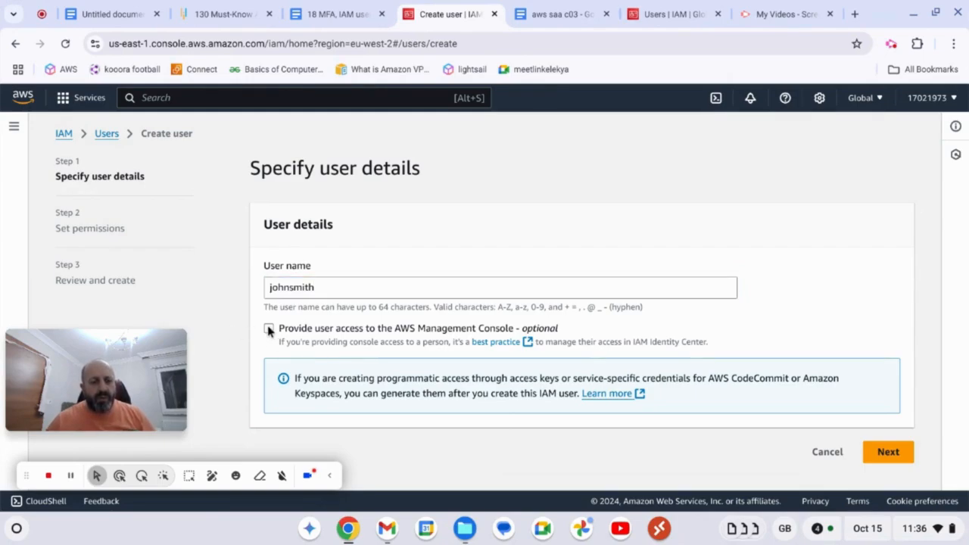
scroll(417, 314, "down", 1)
scroll(417, 310, "down", 2)
scroll(417, 309, "down", 2)
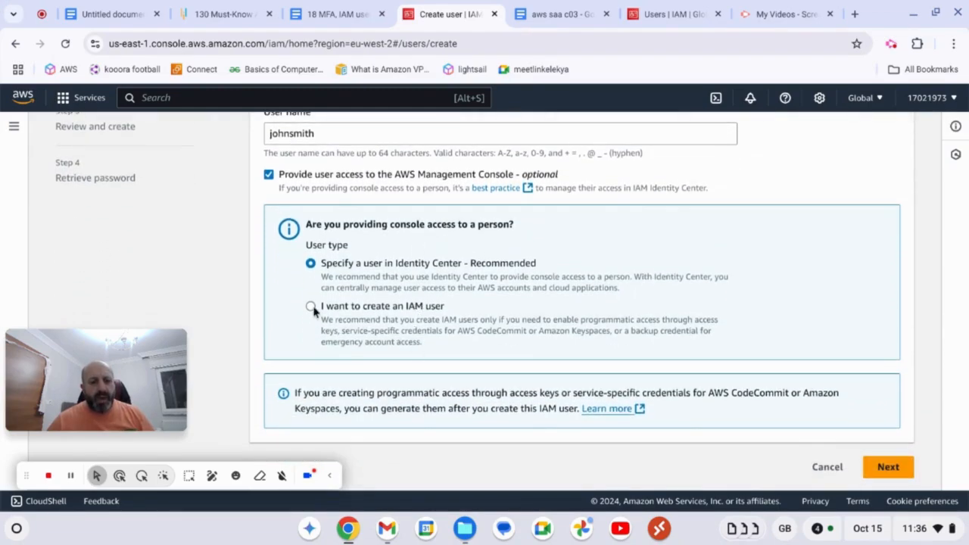
left_click(310, 306)
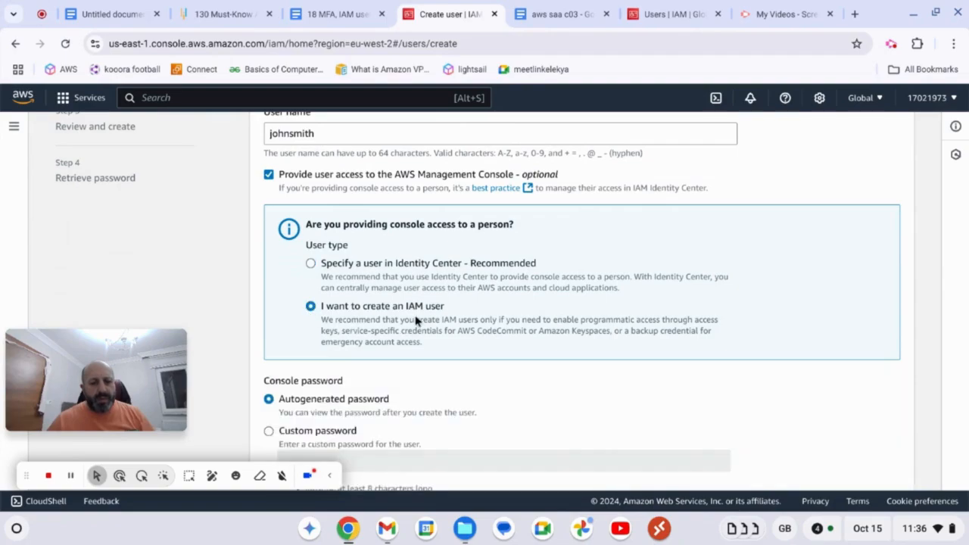
Set a custom console password for the user, continue to the permissions, and dismiss the browser's offer to save the password
scroll(415, 316, "down", 2)
scroll(415, 316, "down", 3)
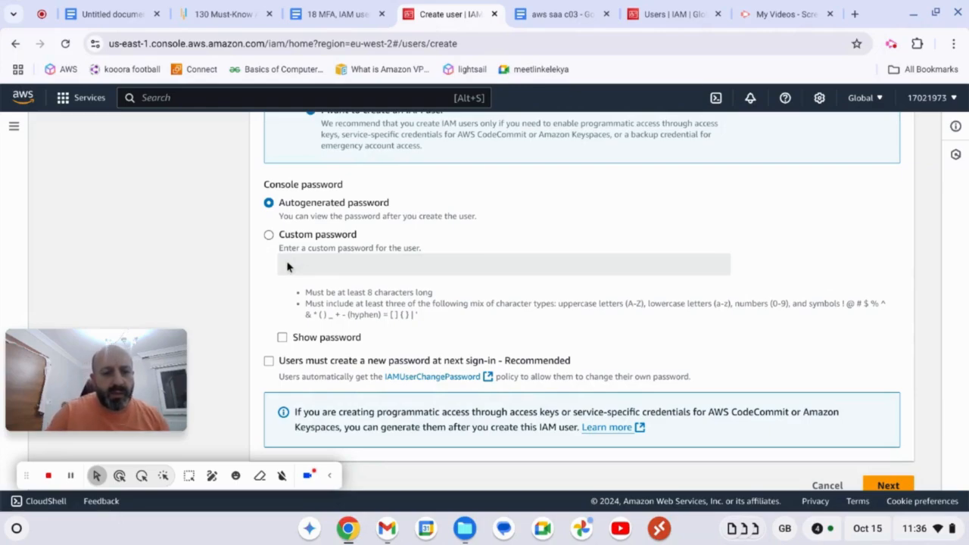
left_click(277, 234)
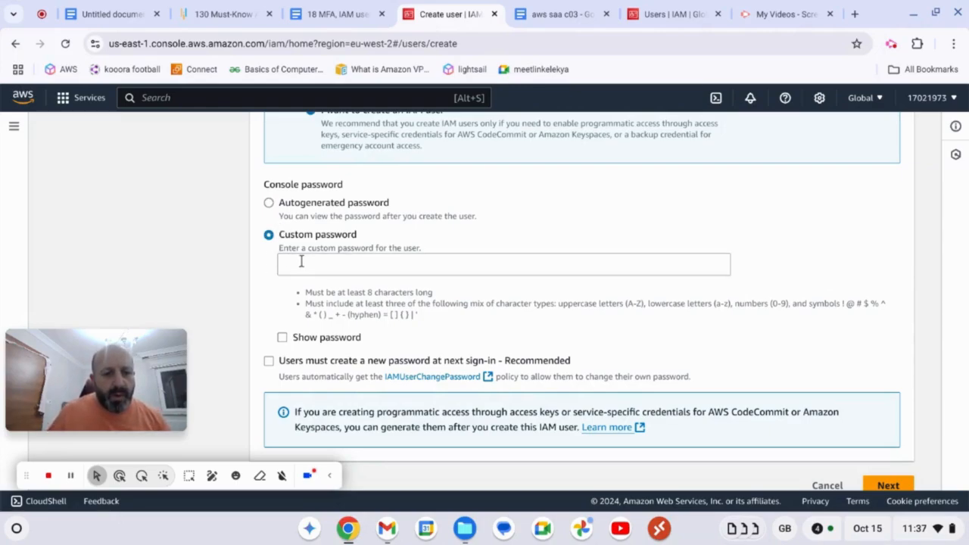
left_click(303, 263)
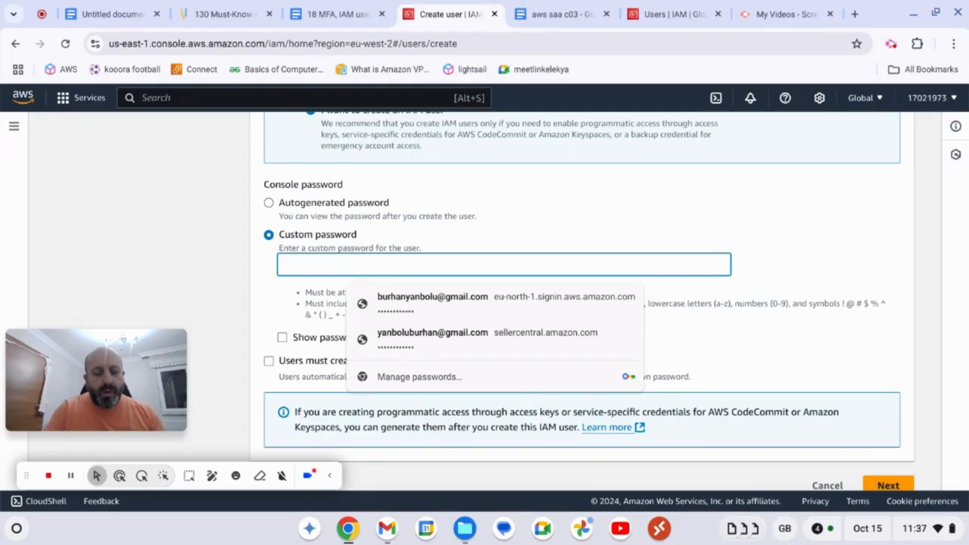
type("••••")
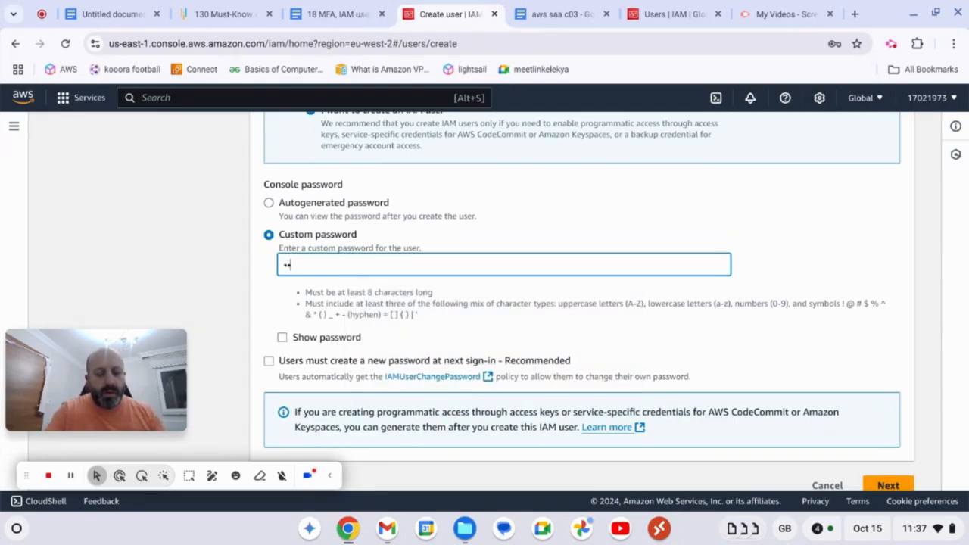
type("••")
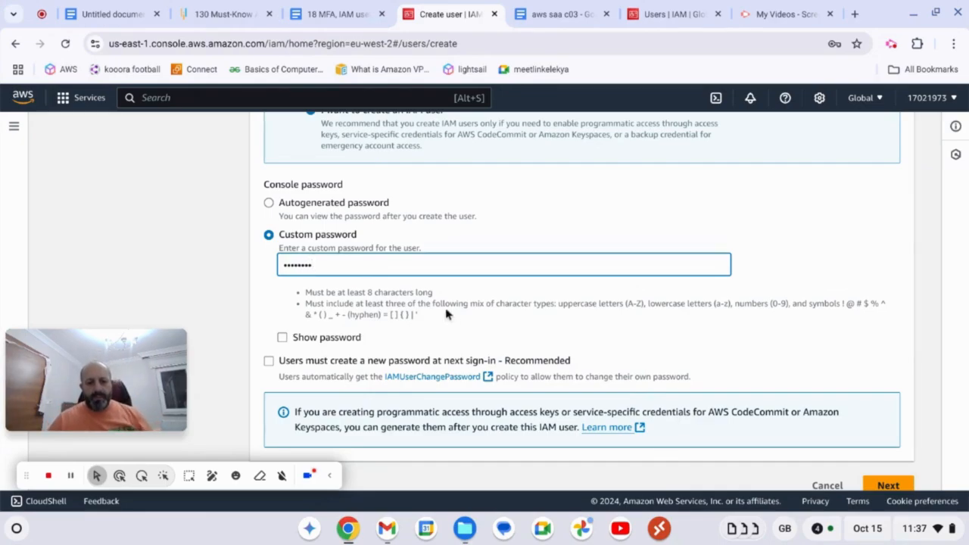
scroll(464, 308, "down", 1)
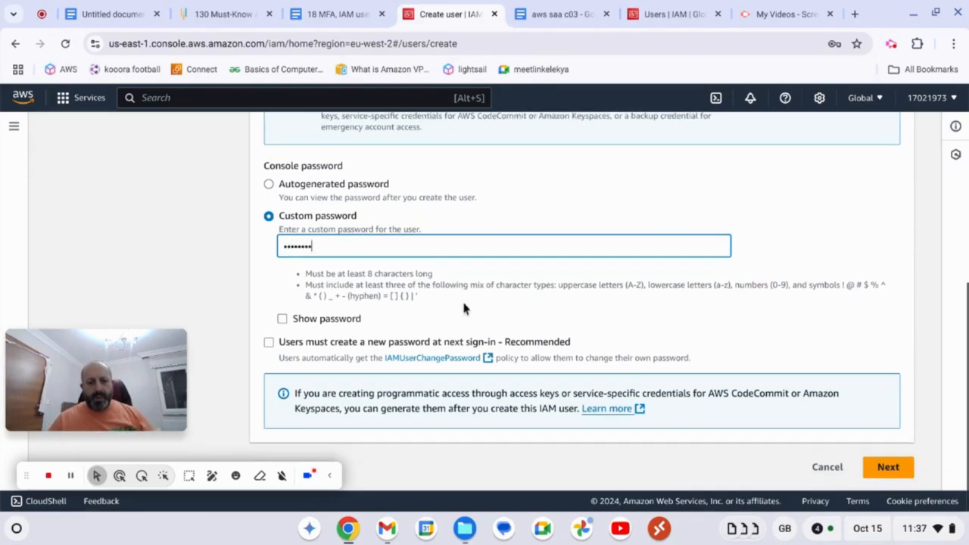
left_click(880, 469)
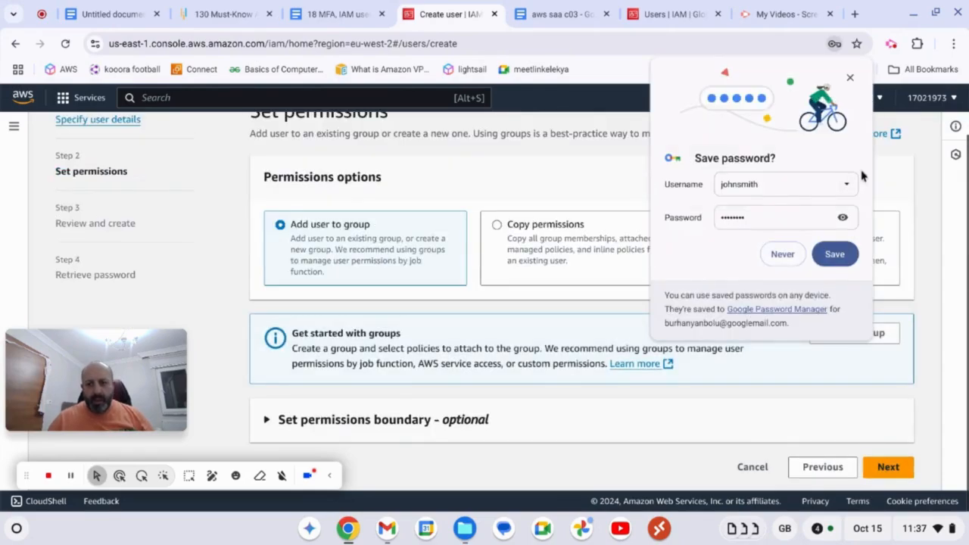
left_click(850, 79)
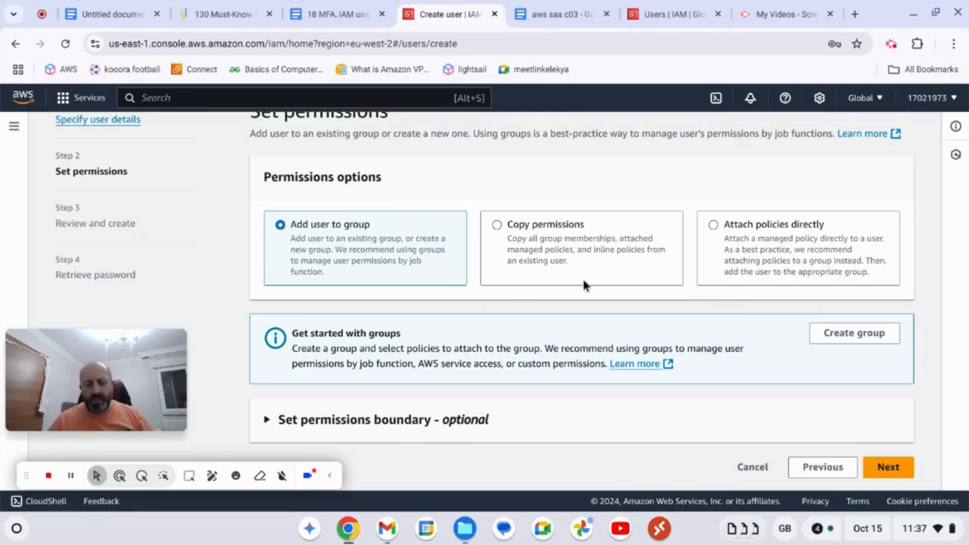
Attach the AmazonEC2ReadOnlyAccess policy directly to the user, finding it with the search "amazonec2re", and continue to the review
left_click(715, 238)
scroll(634, 287, "down", 2)
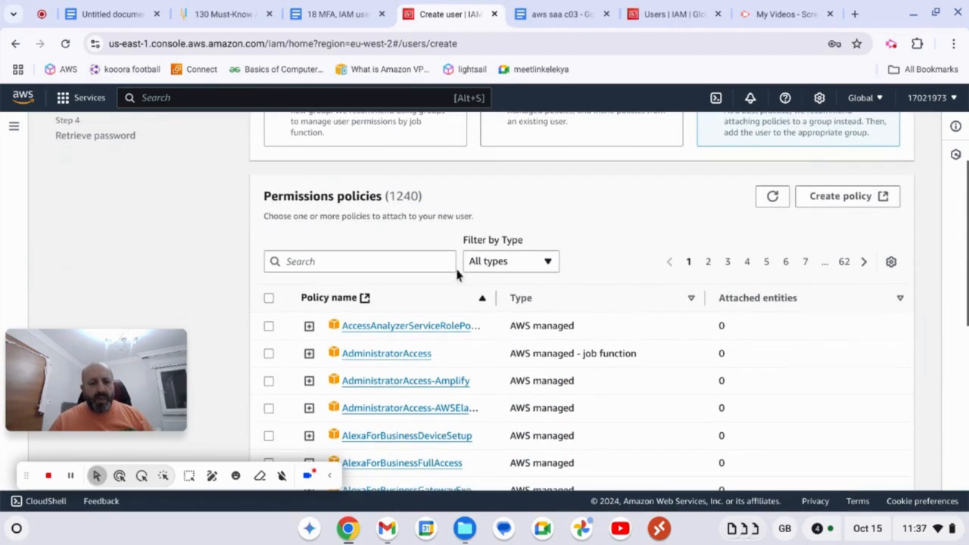
left_click(444, 262)
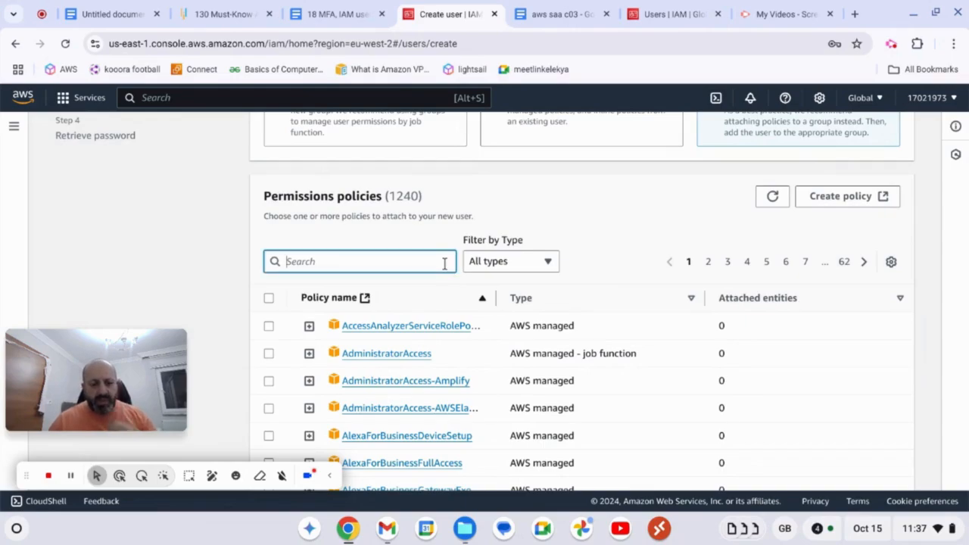
type("a")
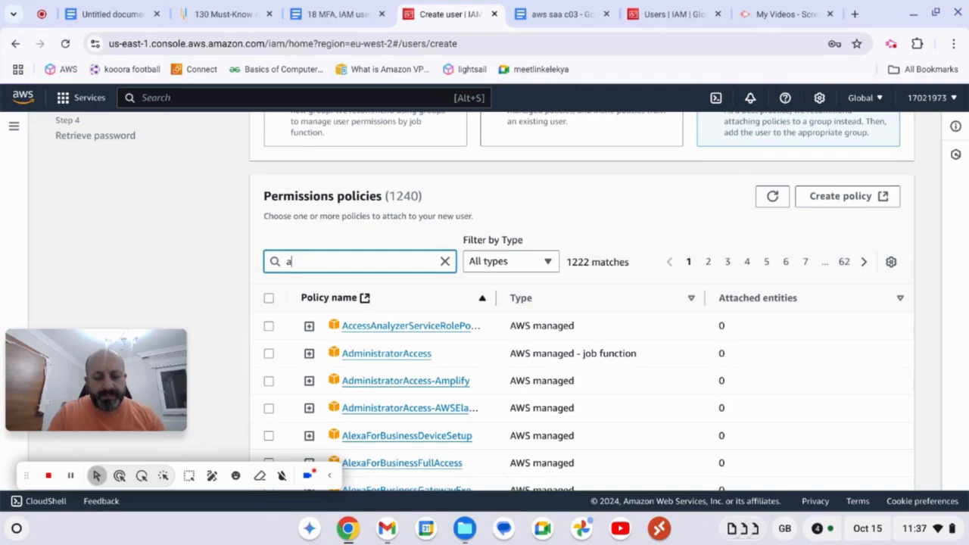
type("maz")
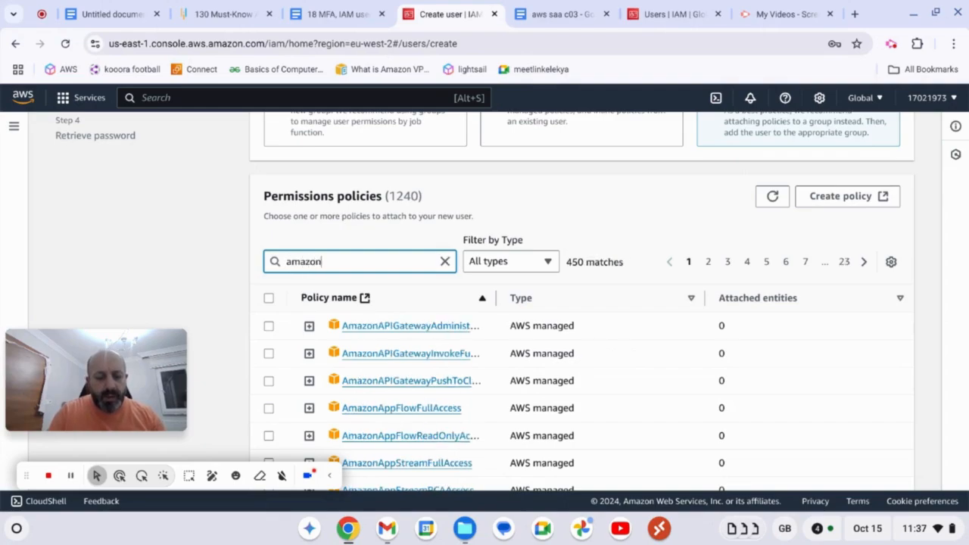
type("one")
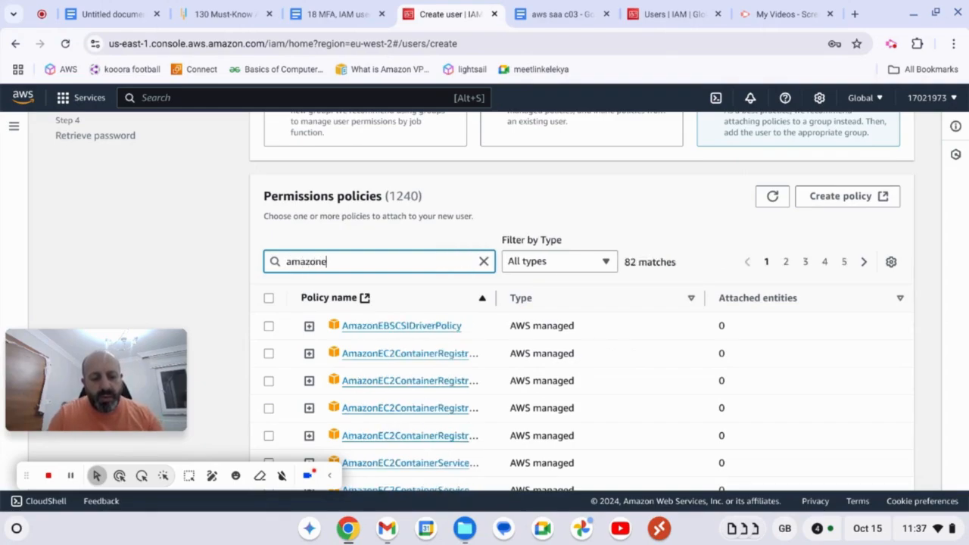
type("c")
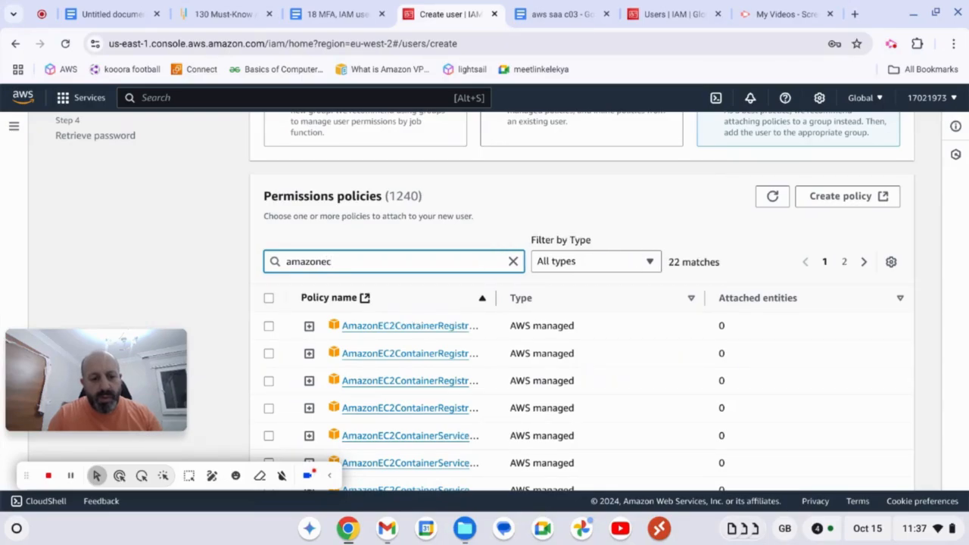
type("2re")
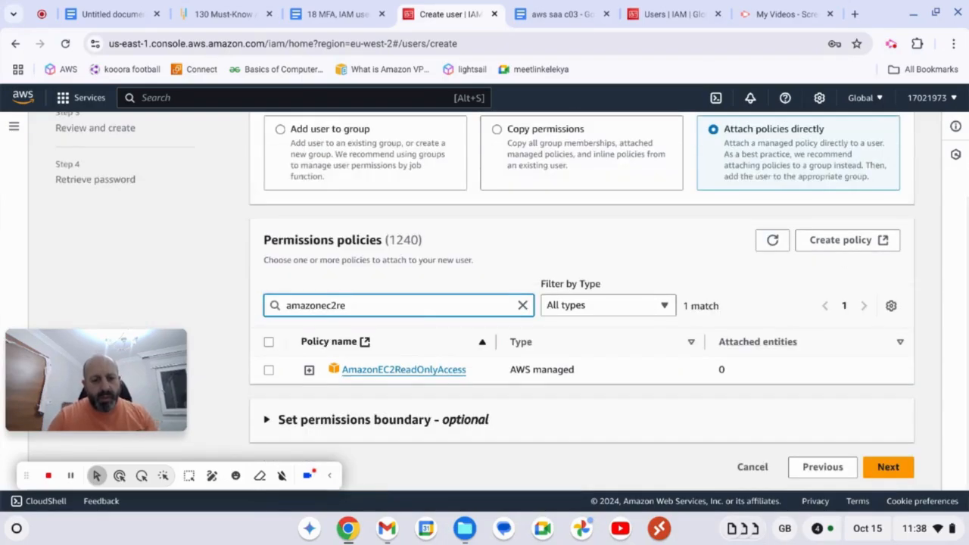
left_click(267, 370)
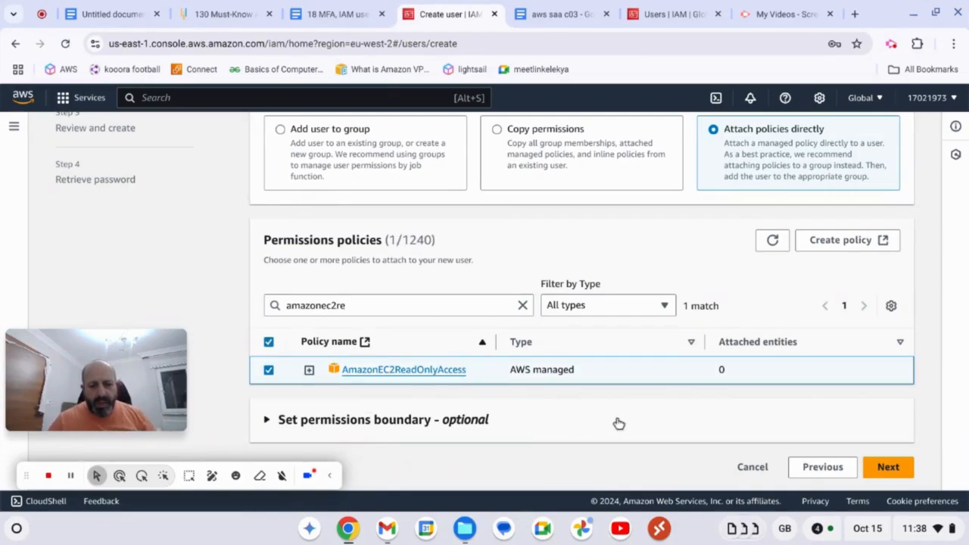
left_click(885, 468)
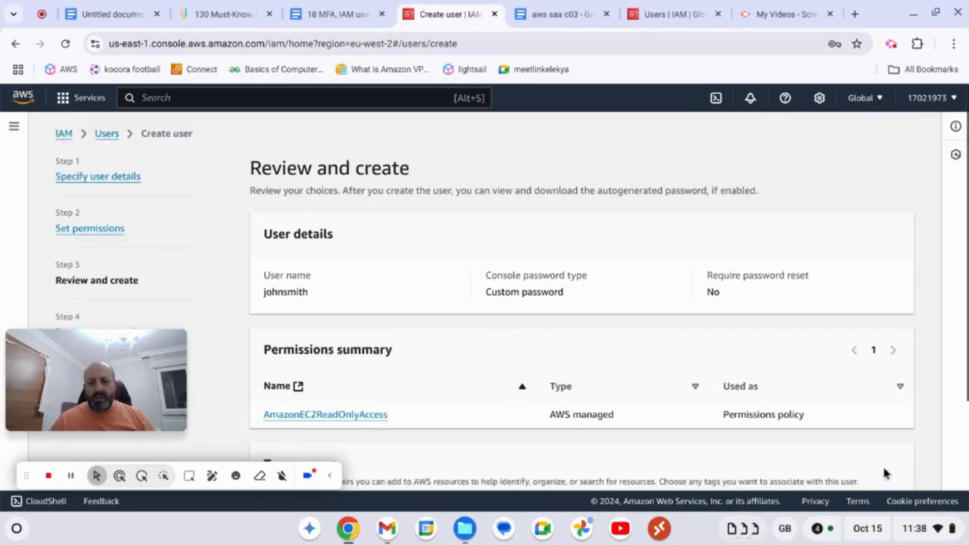
Review the user details and permissions summary and create the user
scroll(694, 350, "down", 3)
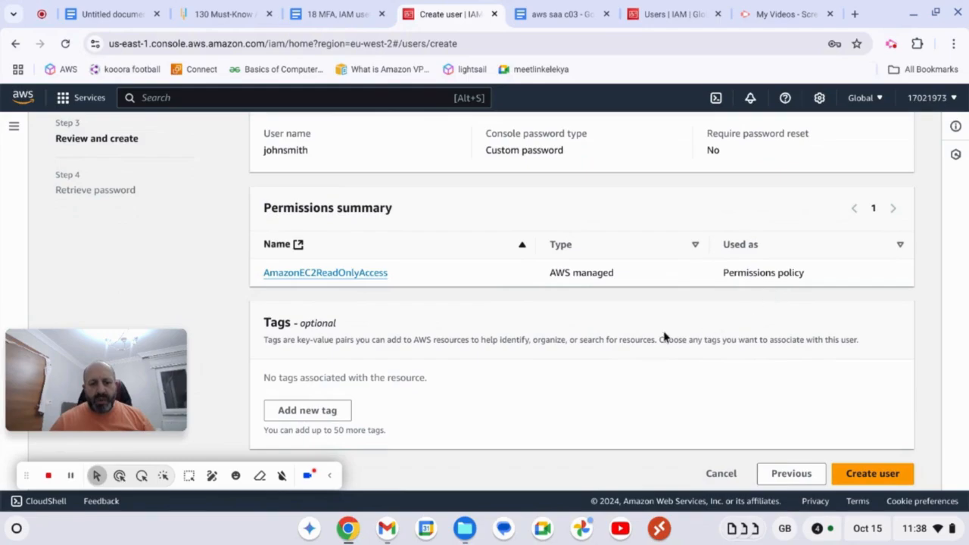
scroll(664, 335, "down", 1)
left_click(864, 467)
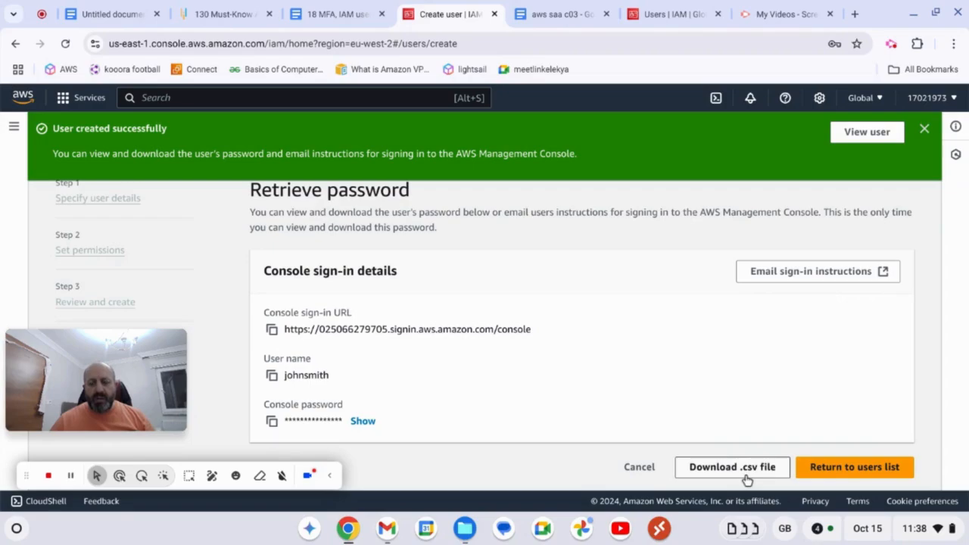
Download the new user's console sign-in details as a .csv file and open it from the Downloads folder
left_click(924, 128)
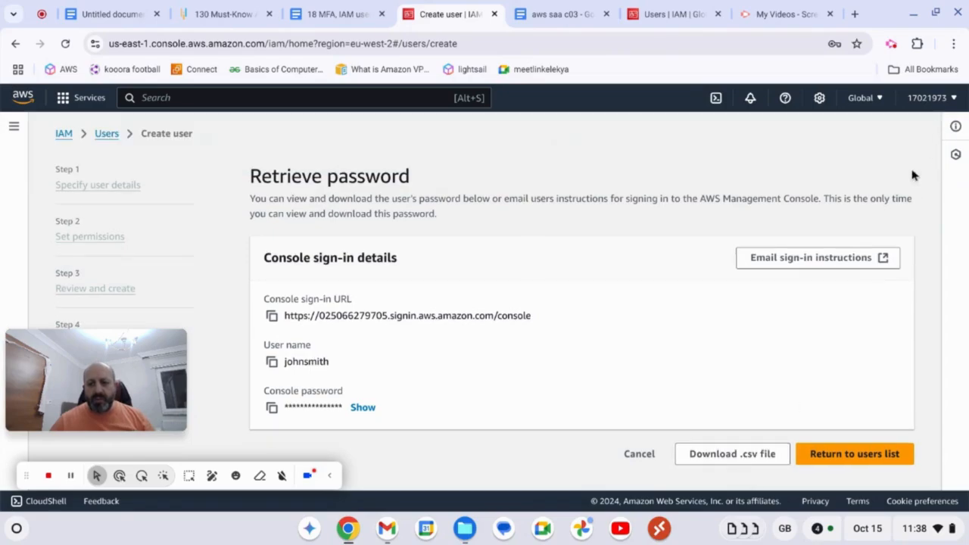
left_click(774, 452)
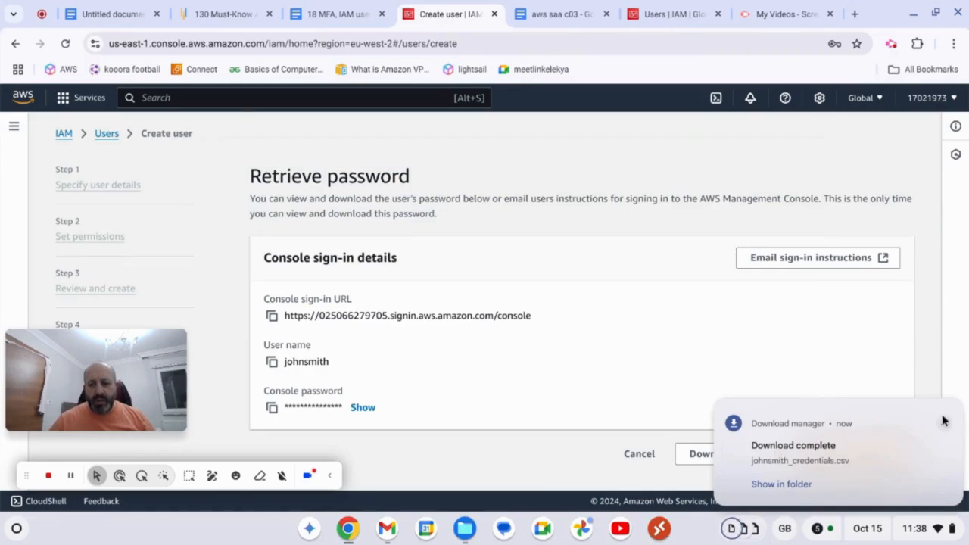
left_click(790, 486)
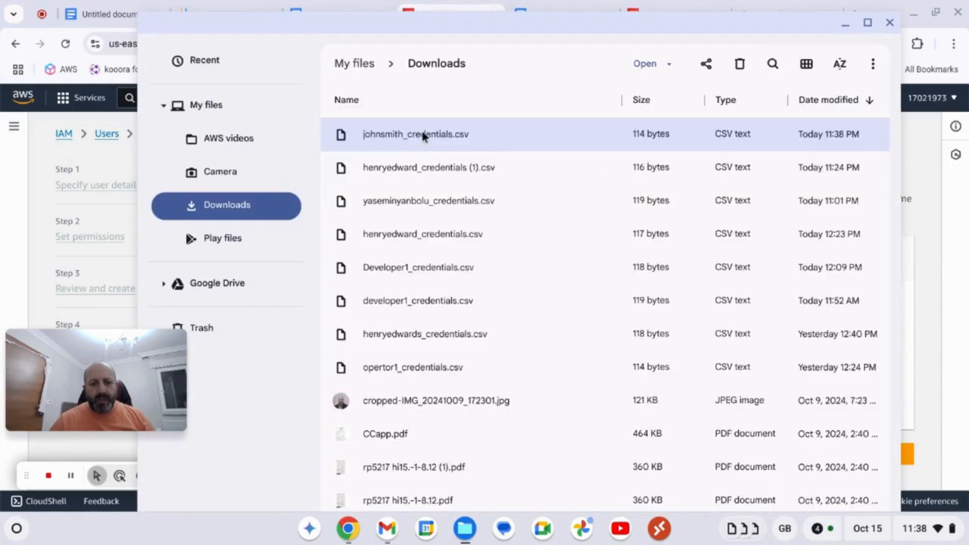
double_click(422, 135)
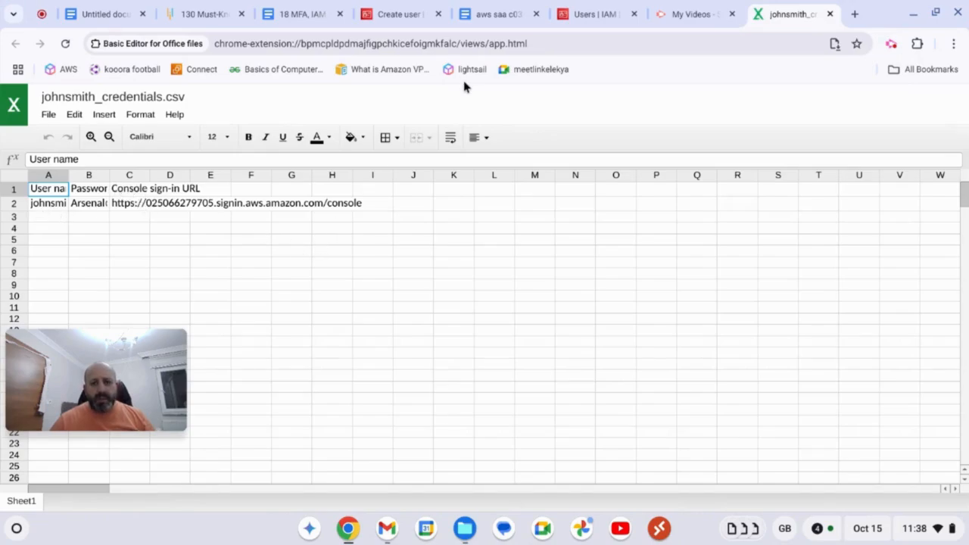
Return to the new user's Retrieve password page and close the extra browser page showing the outdated IAM Users list
left_click(586, 14)
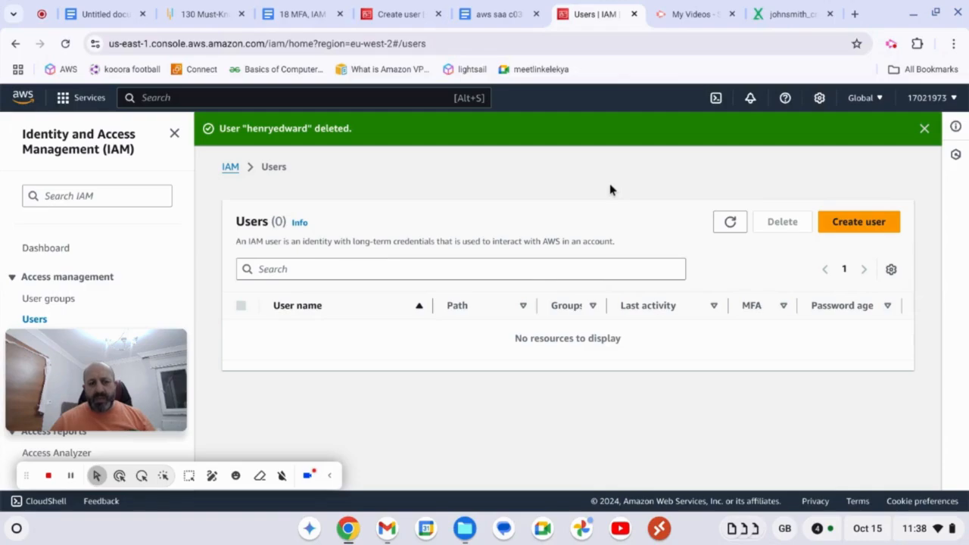
left_click(924, 129)
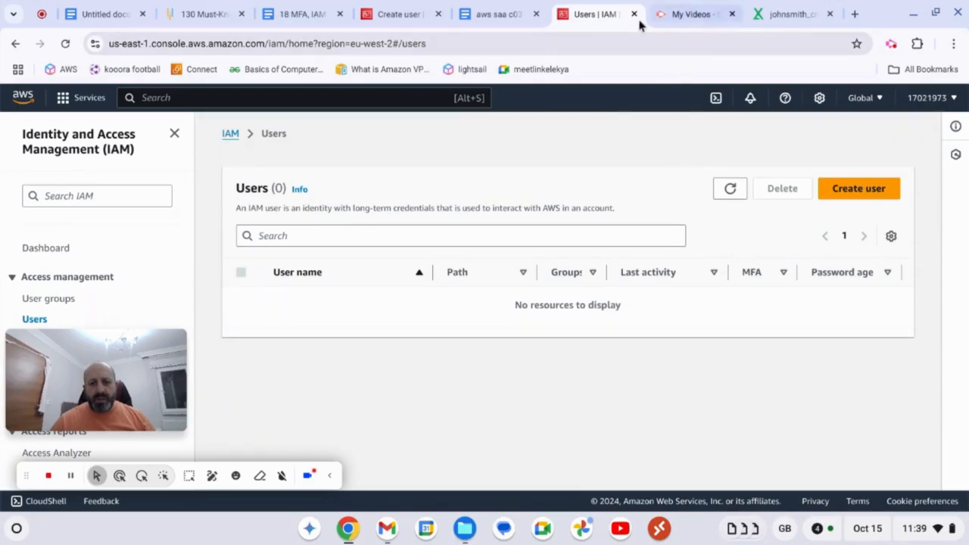
left_click(393, 18)
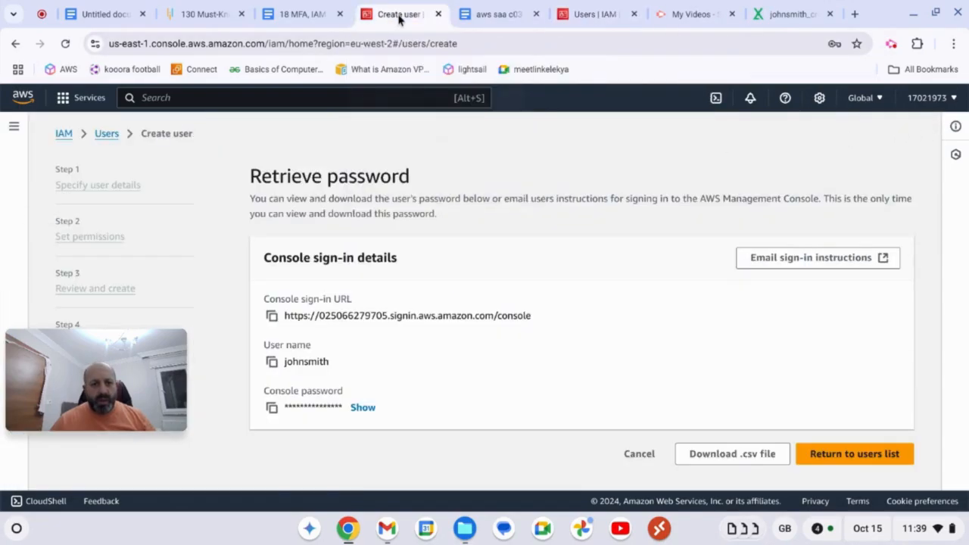
left_click(635, 17)
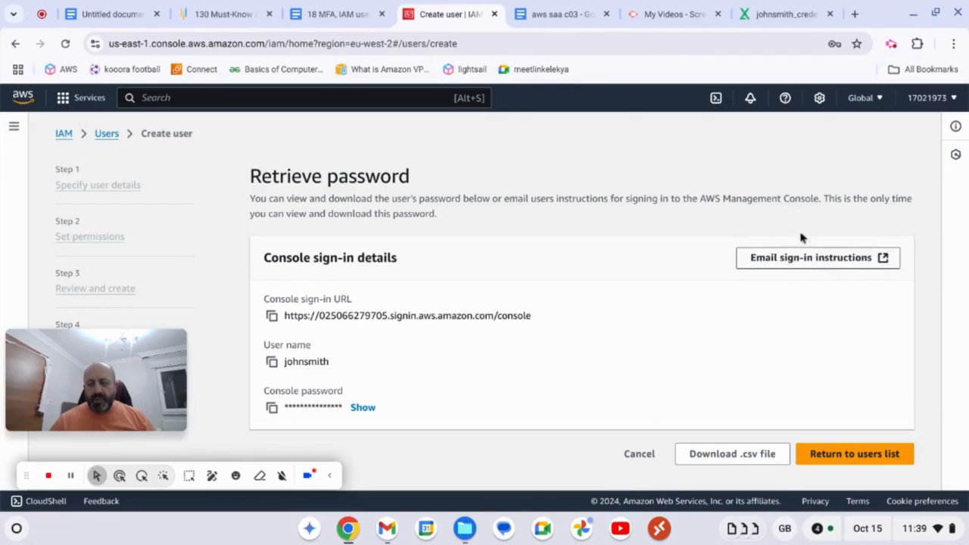
Copy the new user's console sign-in URL and open it in a new browser tab
left_click(272, 318)
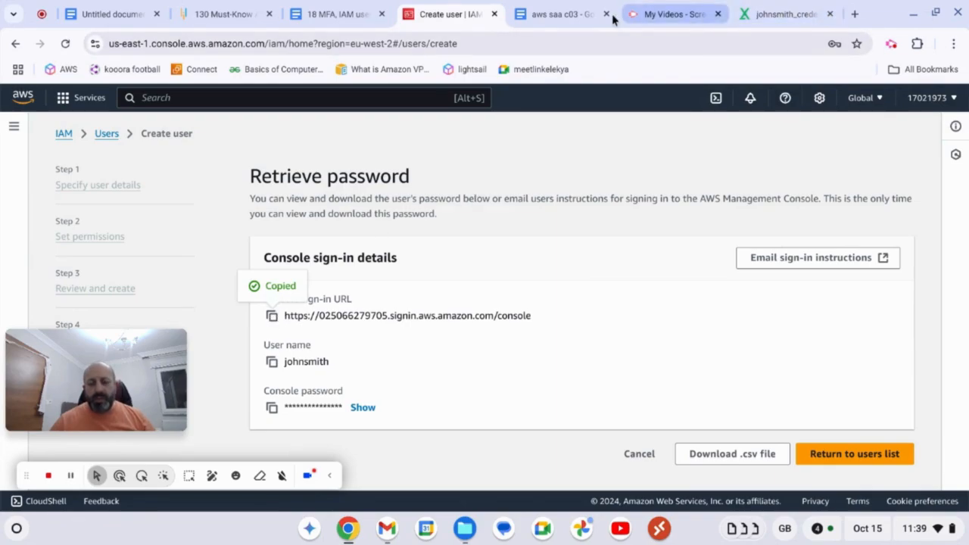
left_click(851, 15)
left_click(541, 43)
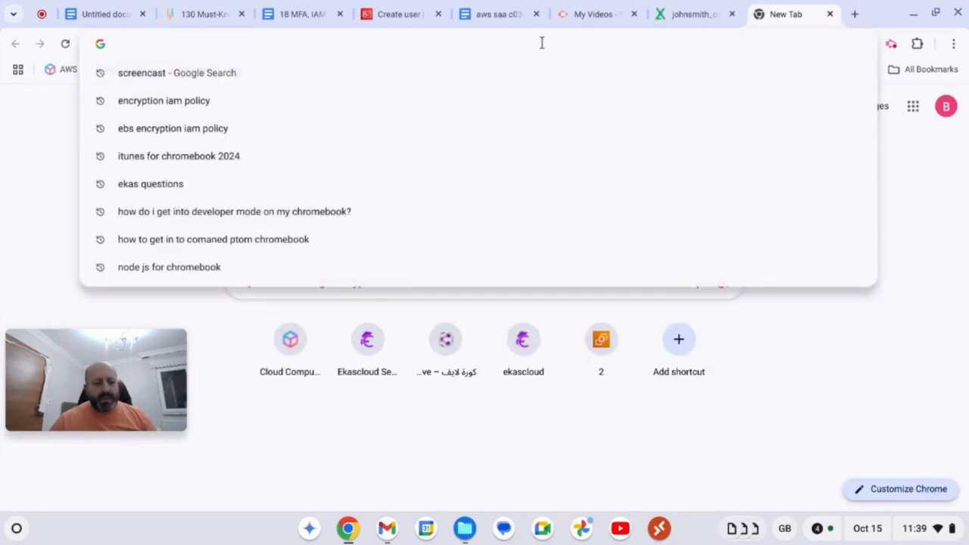
key("ctrl+v")
key("Return")
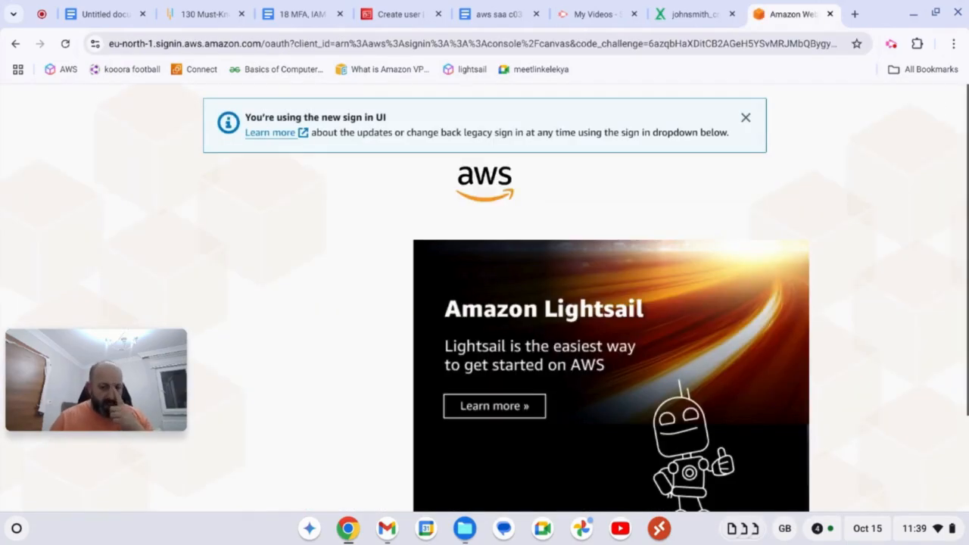
scroll(320, 231, "down", 3)
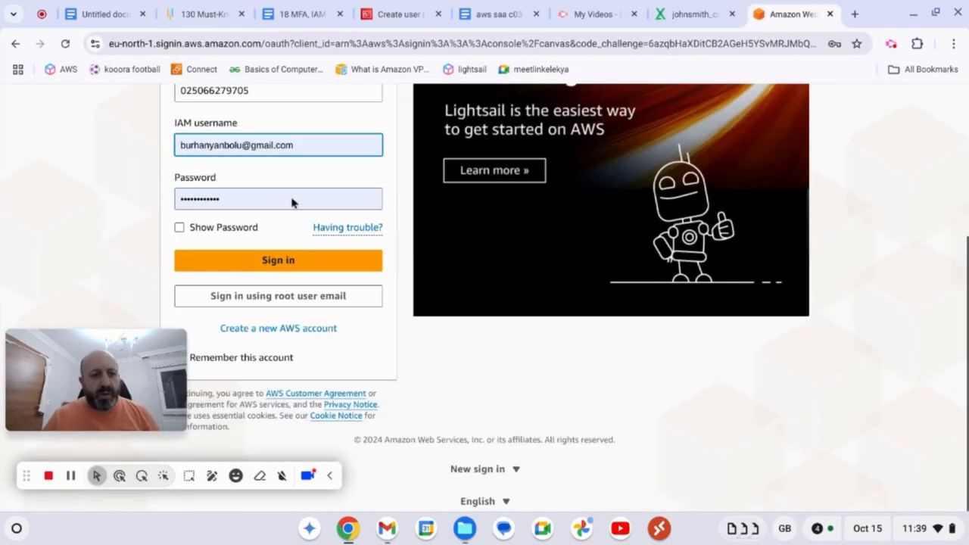
scroll(336, 194, "up", 1)
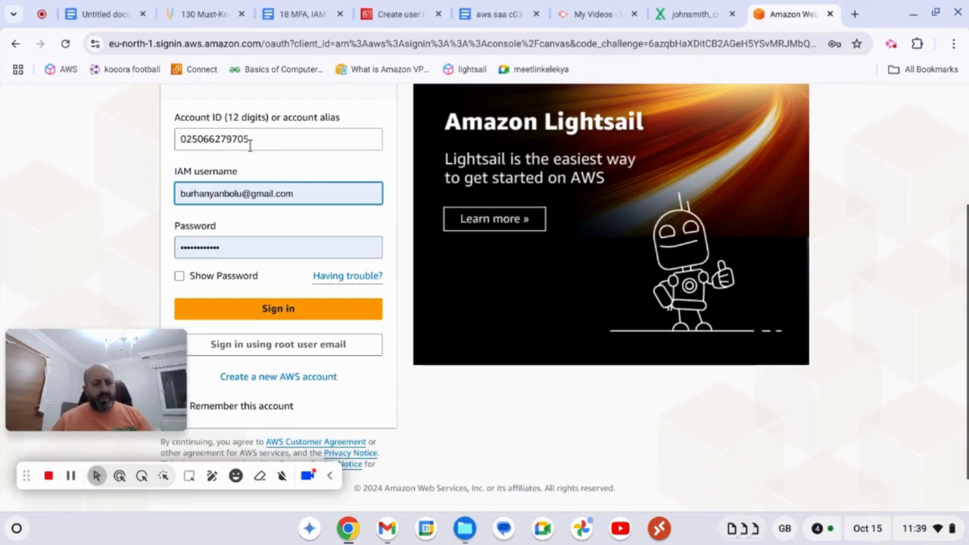
Replace the prefilled IAM username on the sign-in form with the new user's user name from the credentials .csv file
left_click_drag(300, 196, 165, 187)
key("BackSpace")
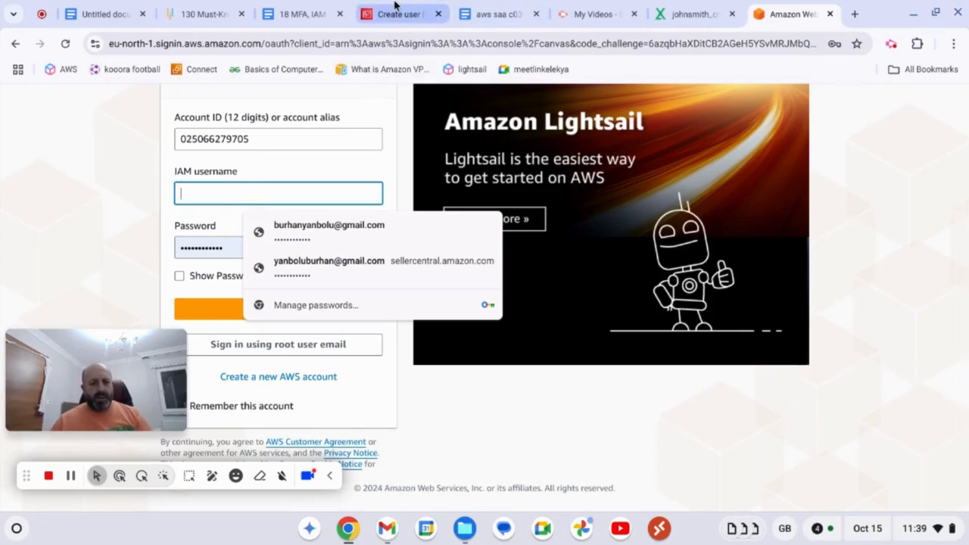
left_click(684, 17)
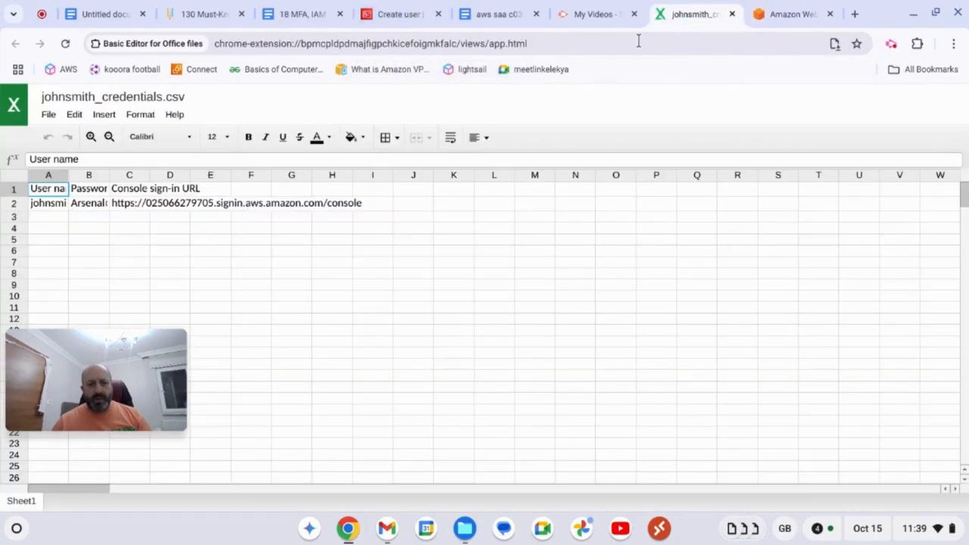
left_click(45, 209)
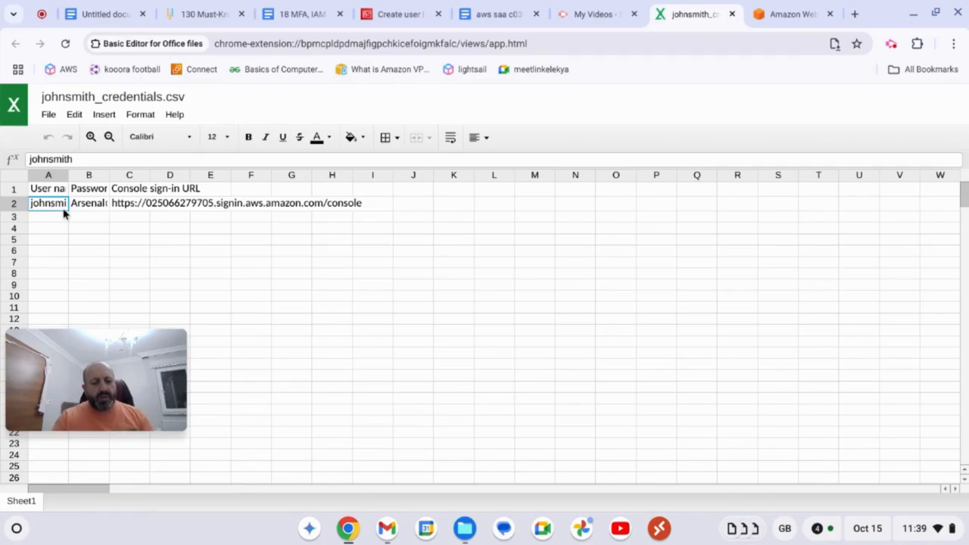
left_click(572, 15)
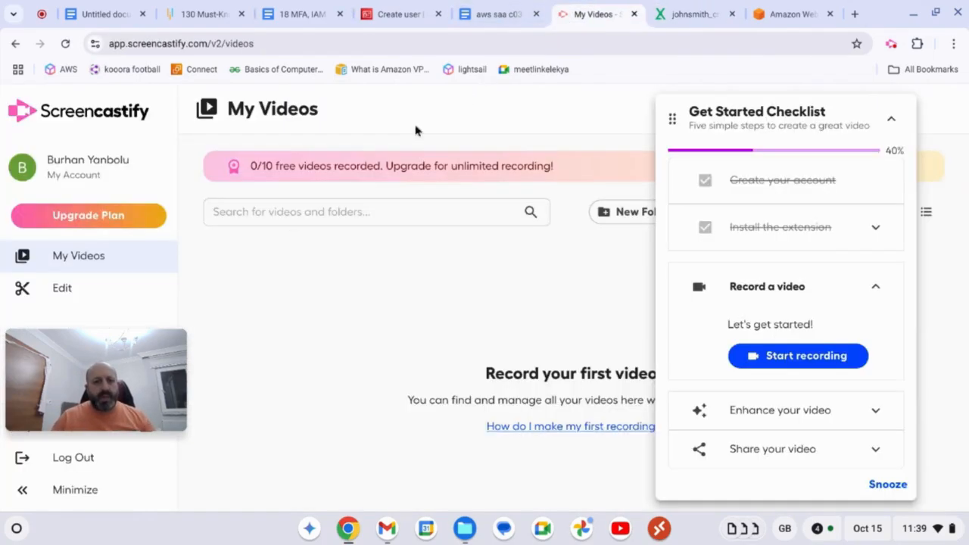
left_click(808, 15)
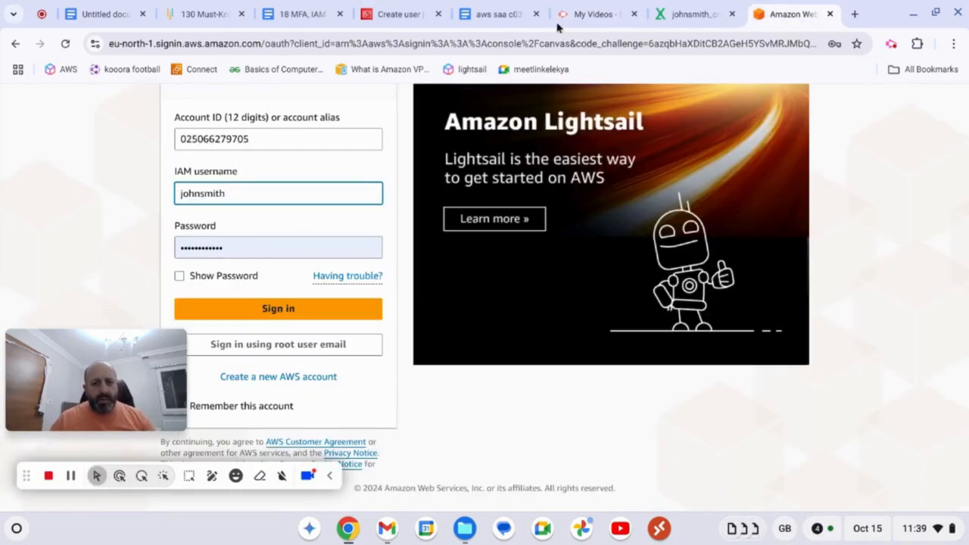
Replace the prefilled password with the new user's console password from the credentials file, sign in, and dismiss the browser's offer to save it
left_click(703, 13)
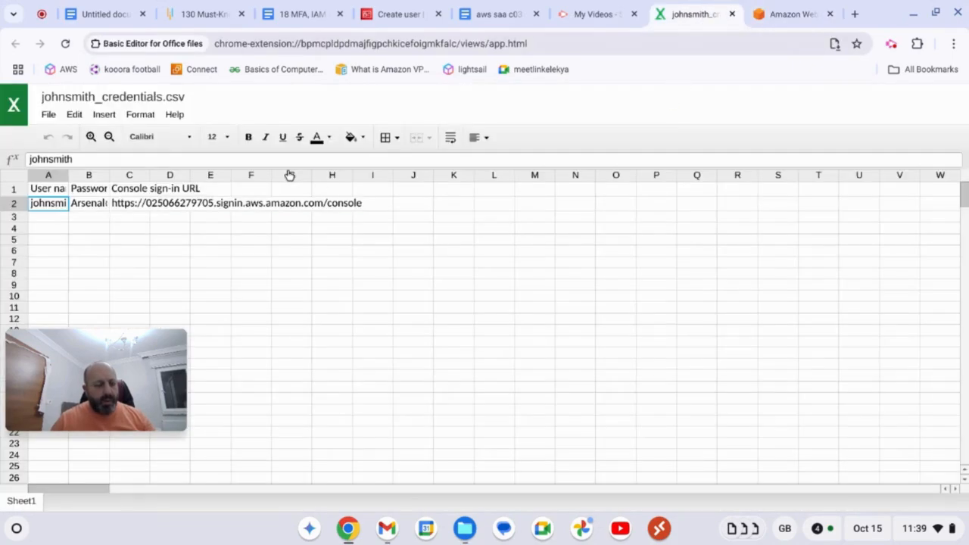
left_click(96, 206)
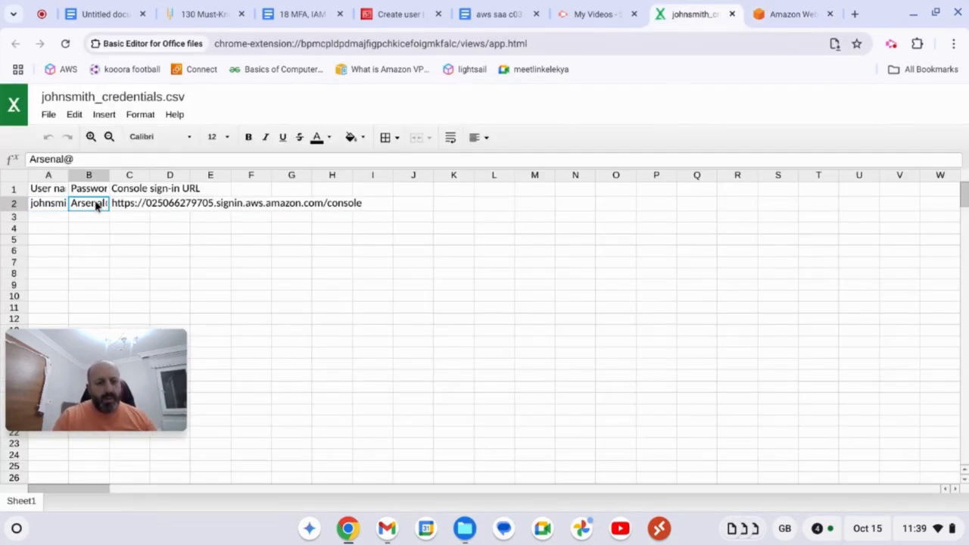
left_click(805, 15)
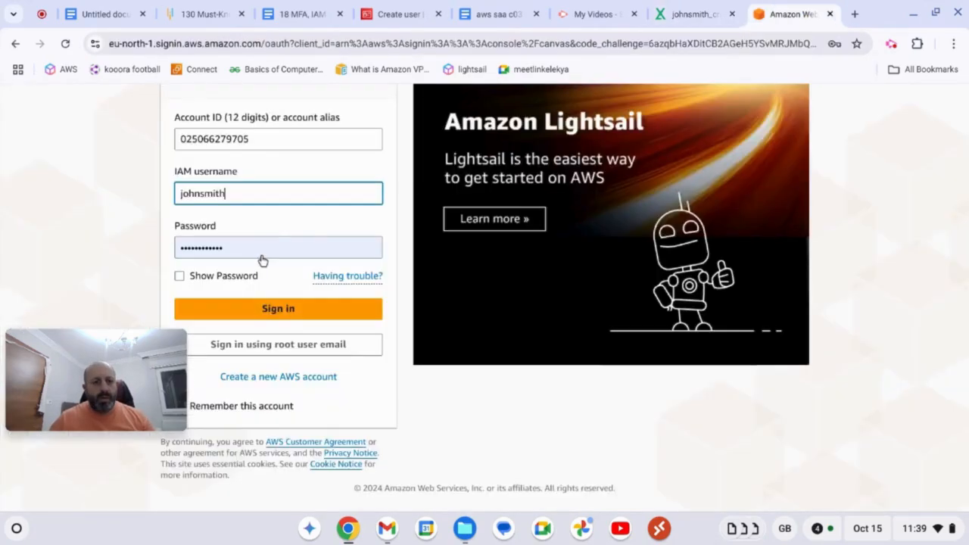
left_click_drag(242, 253, 118, 252)
key("BackSpace")
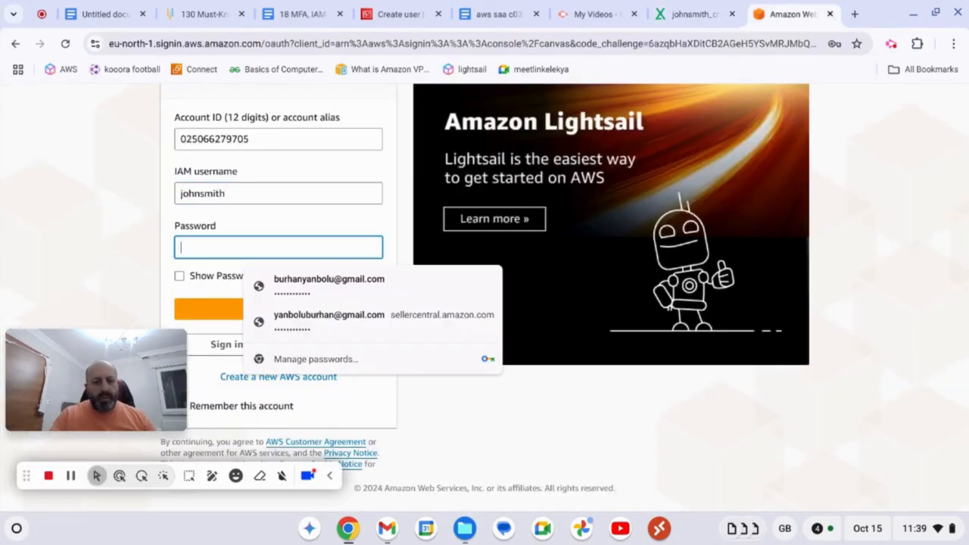
type("********")
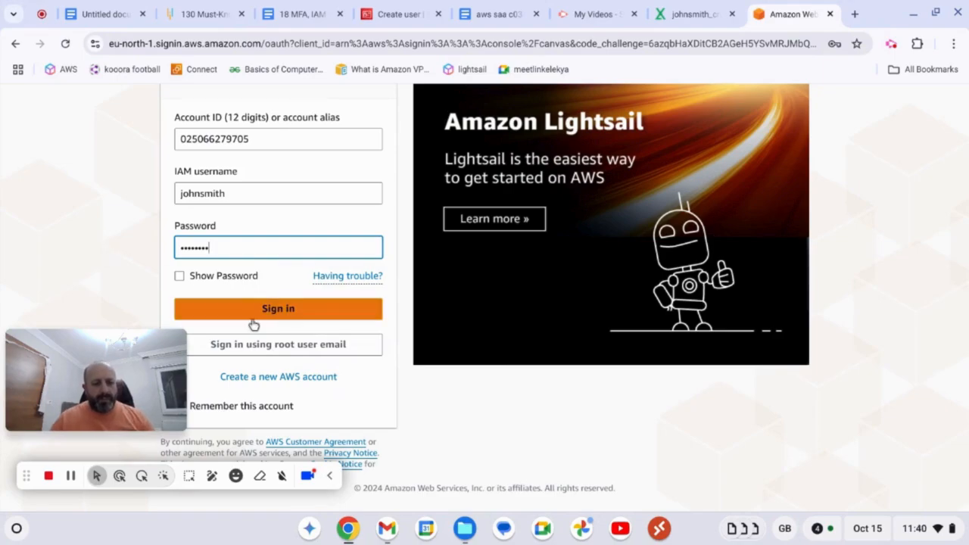
left_click(278, 310)
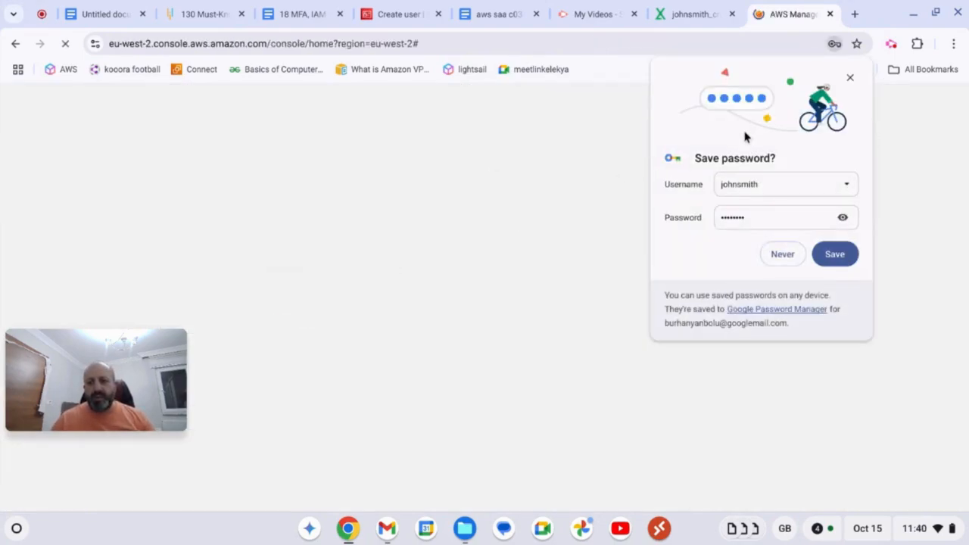
left_click(850, 78)
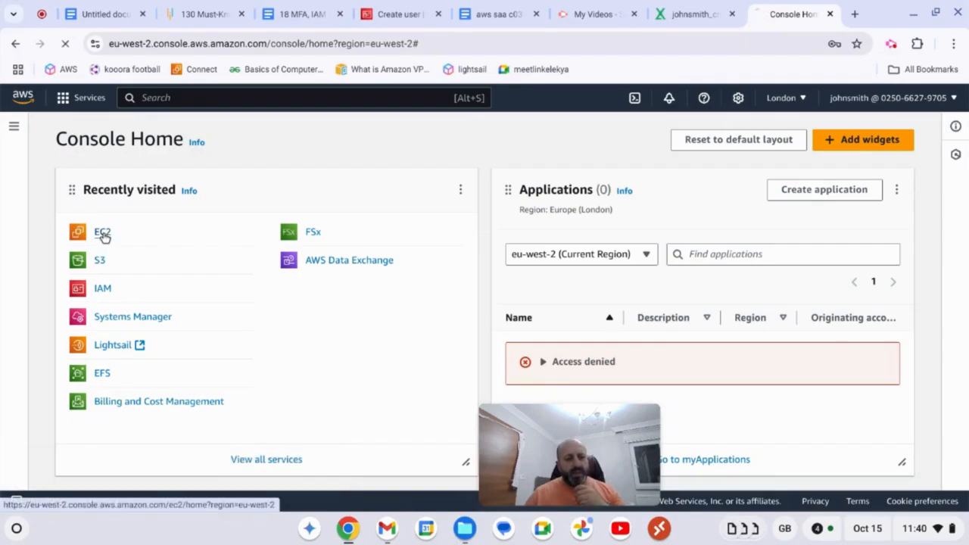
Open the EC2 dashboard from the recently visited services and start launching a new instance
left_click(103, 235)
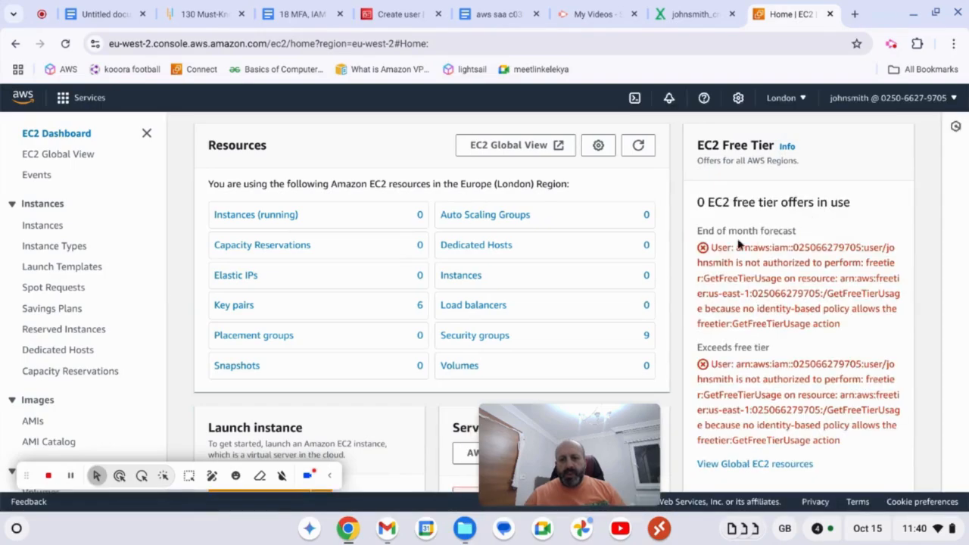
scroll(787, 344, "down", 3)
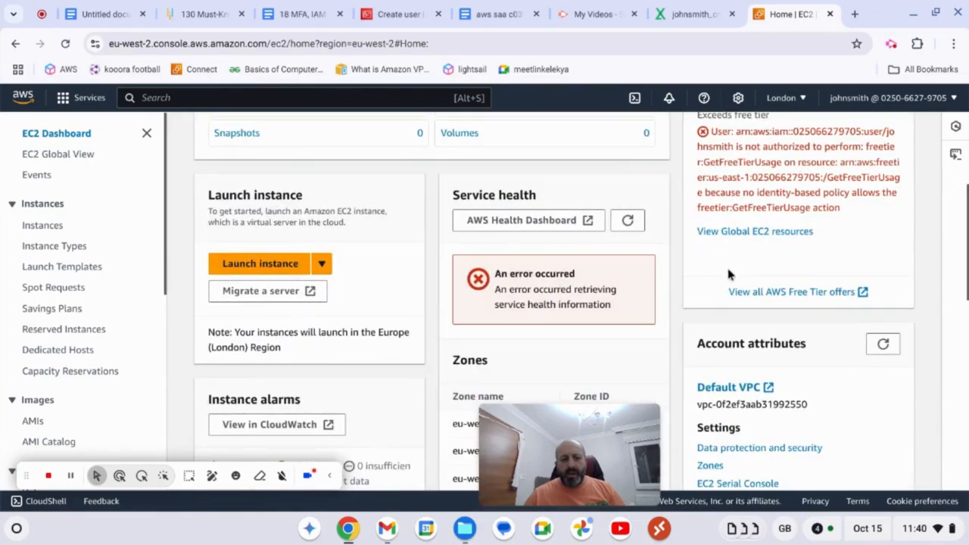
left_click(271, 264)
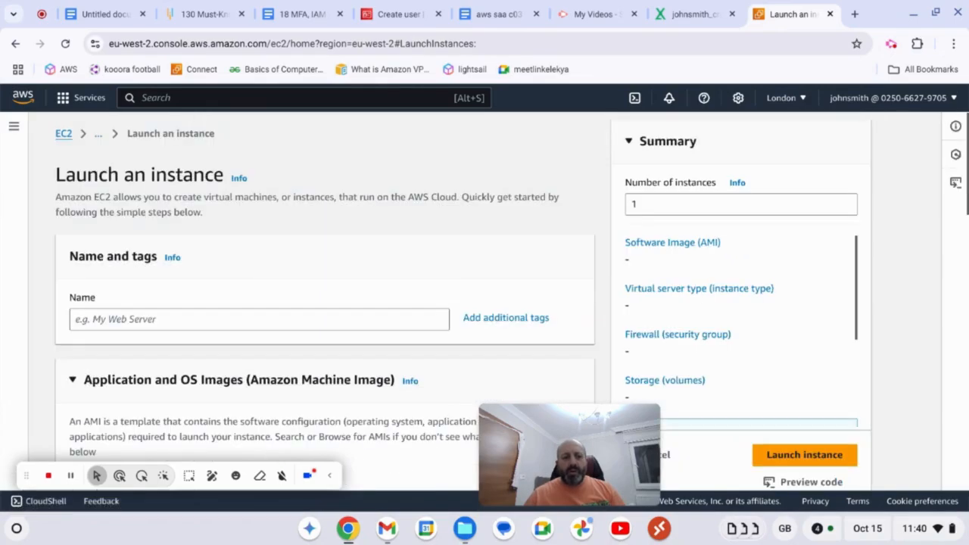
Name the instance with the user's first name and choose the Windows quick start image
left_click(318, 323)
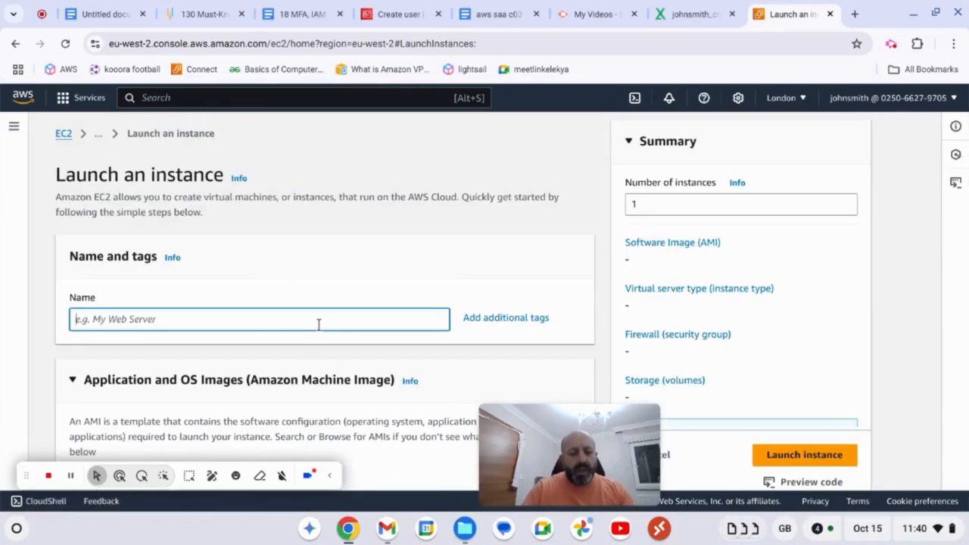
type("j")
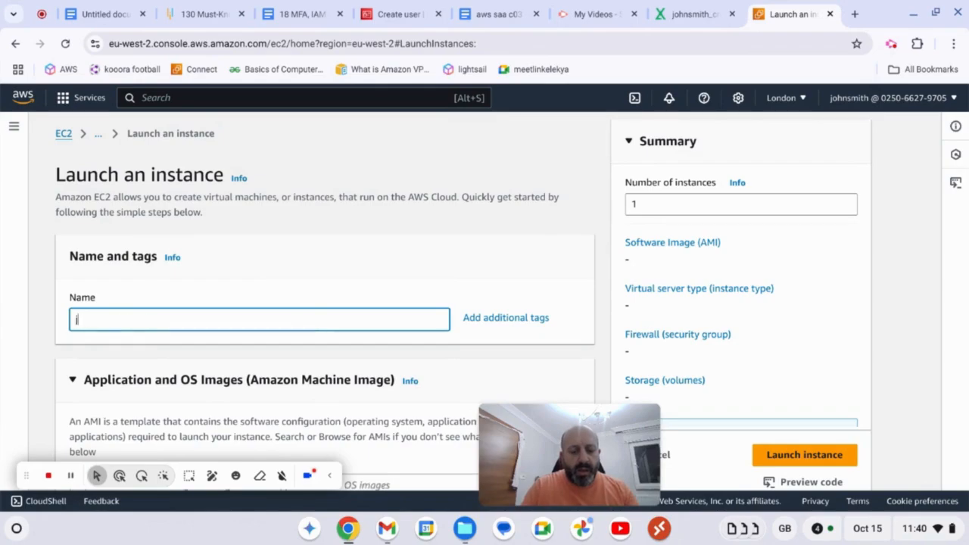
type("ohn")
scroll(370, 324, "down", 3)
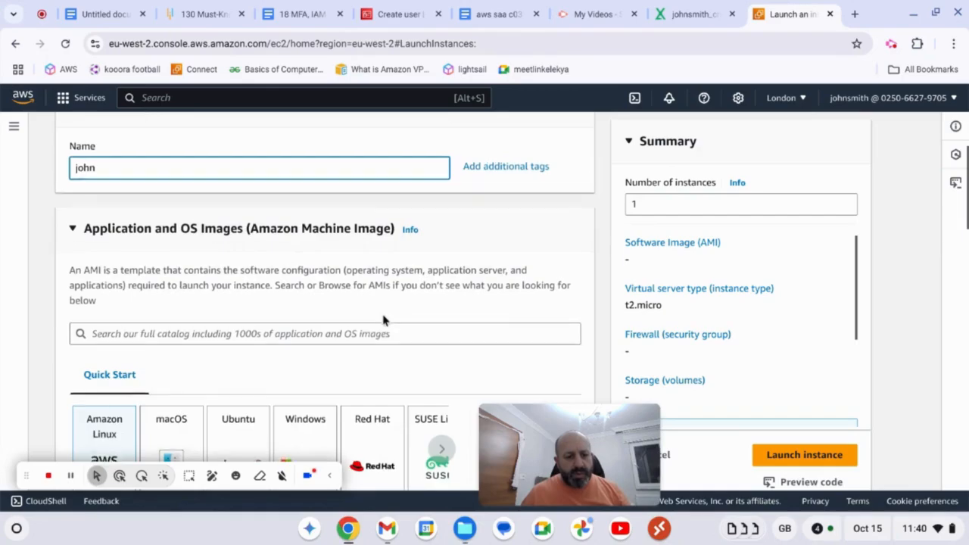
left_click(308, 401)
scroll(320, 396, "down", 2)
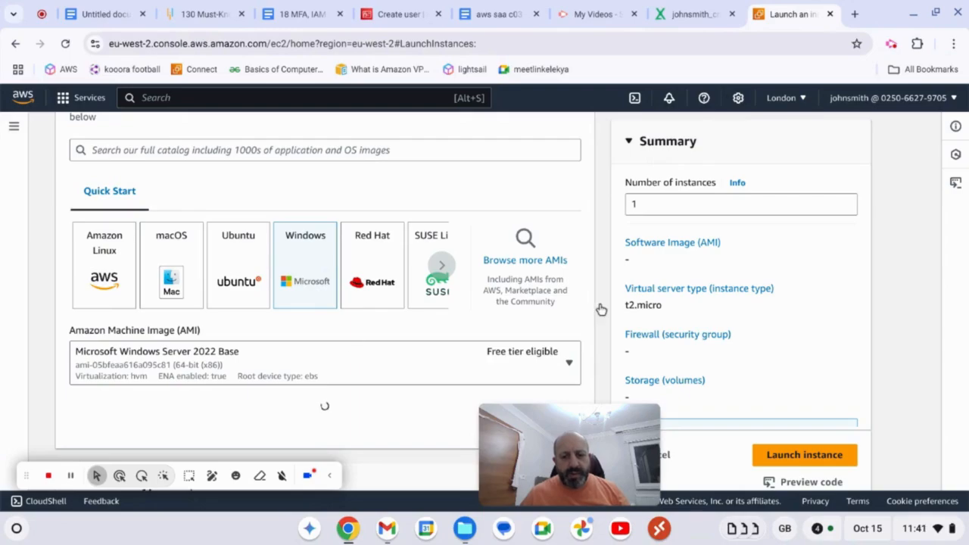
Select the existing personal Windows key pair, try to launch the instance, and close the launch page
scroll(600, 324, "down", 7)
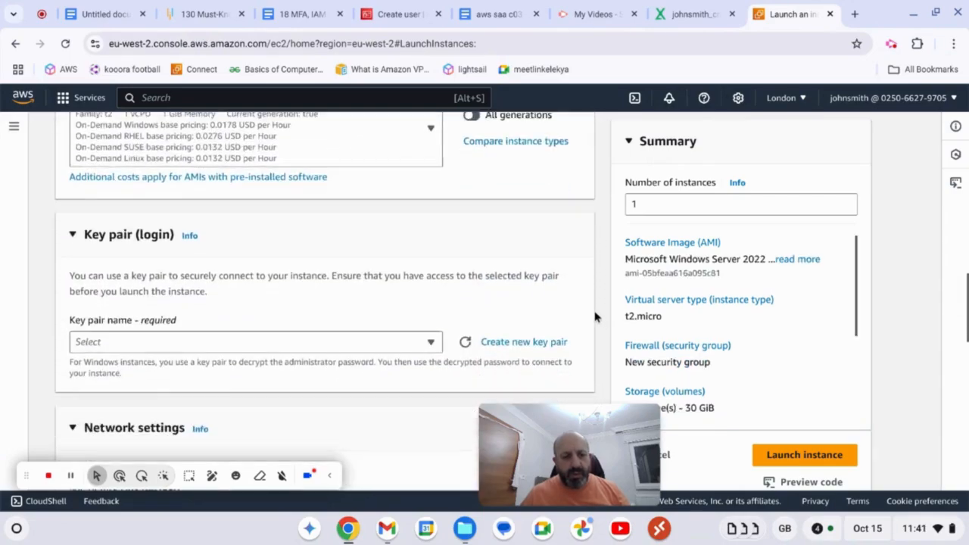
left_click(431, 282)
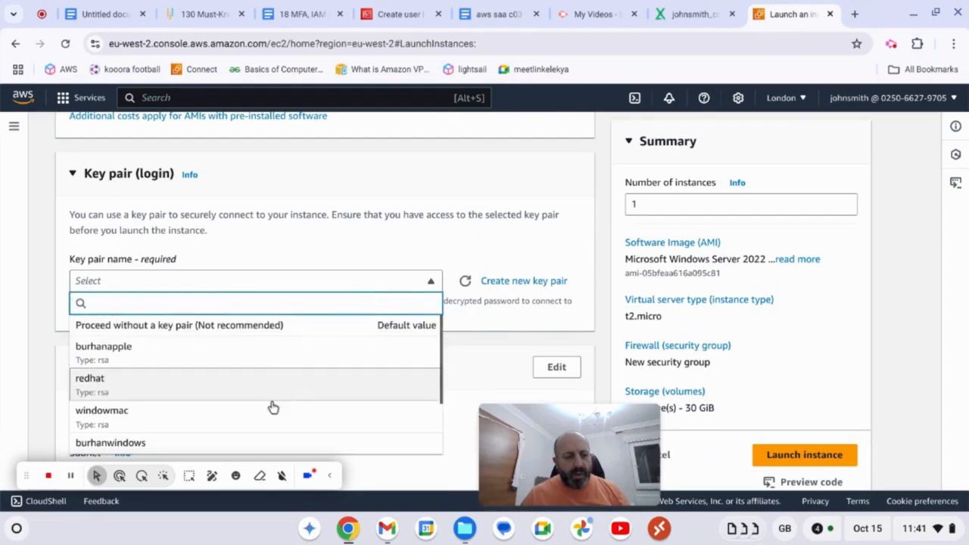
left_click(254, 444)
scroll(291, 407, "down", 4)
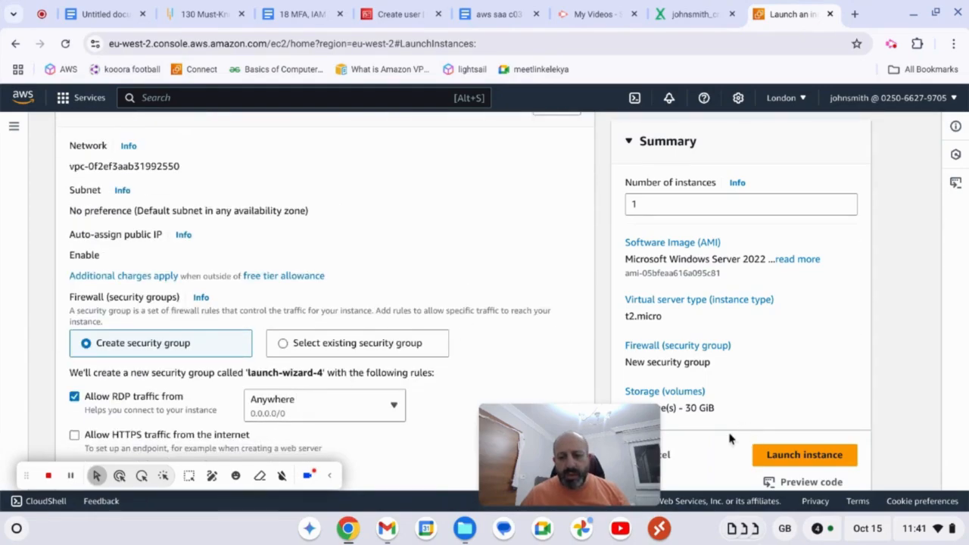
left_click(790, 463)
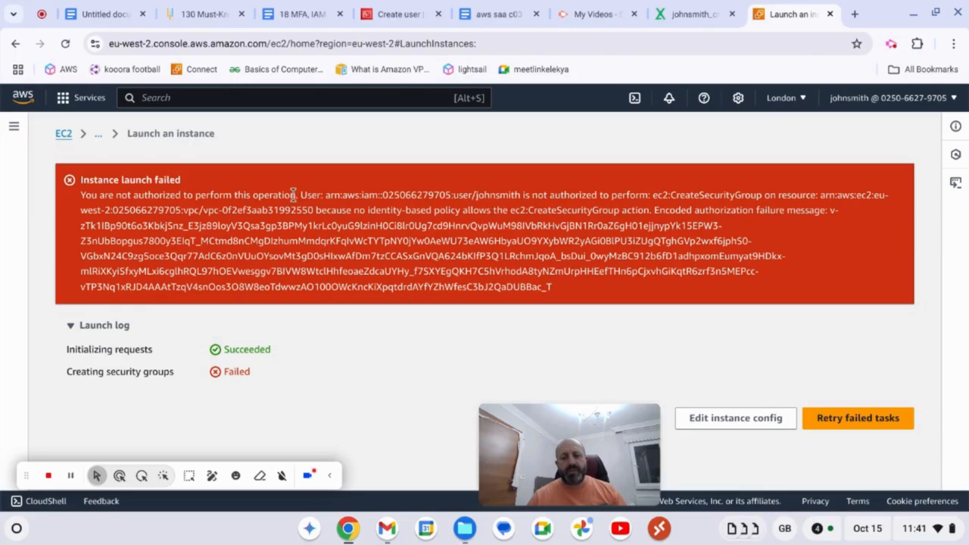
left_click(830, 14)
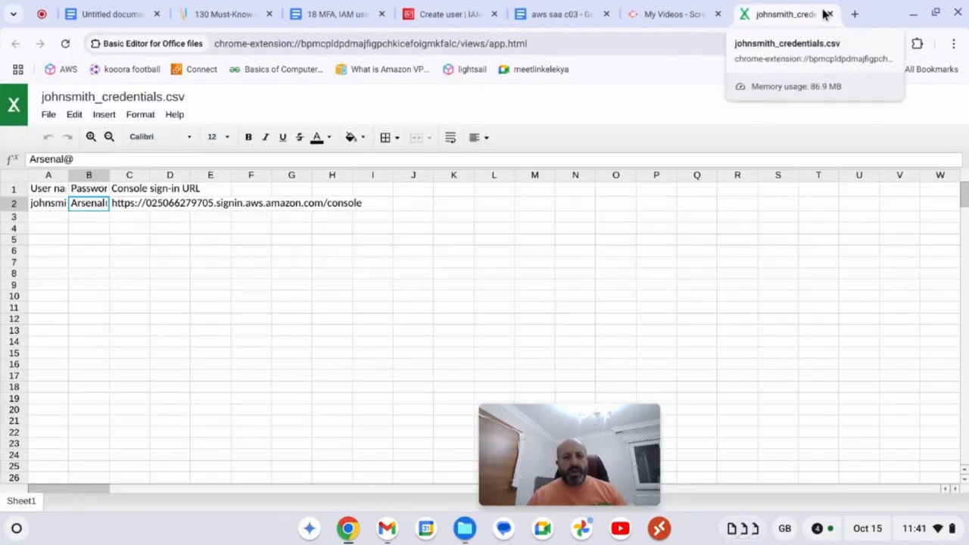
Return to the IAM Create user page, dismiss the sign-in notice, and go to the IAM dashboard
left_click(439, 18)
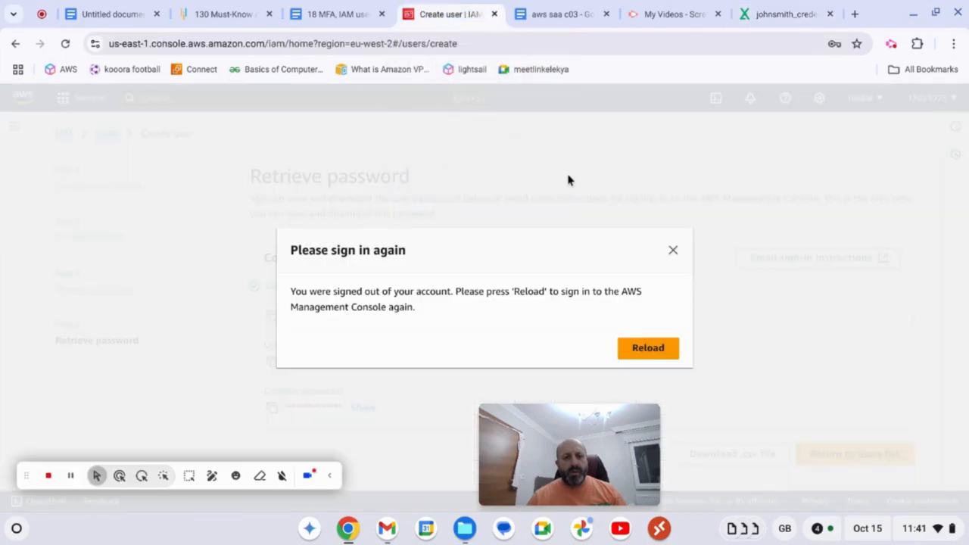
left_click(676, 252)
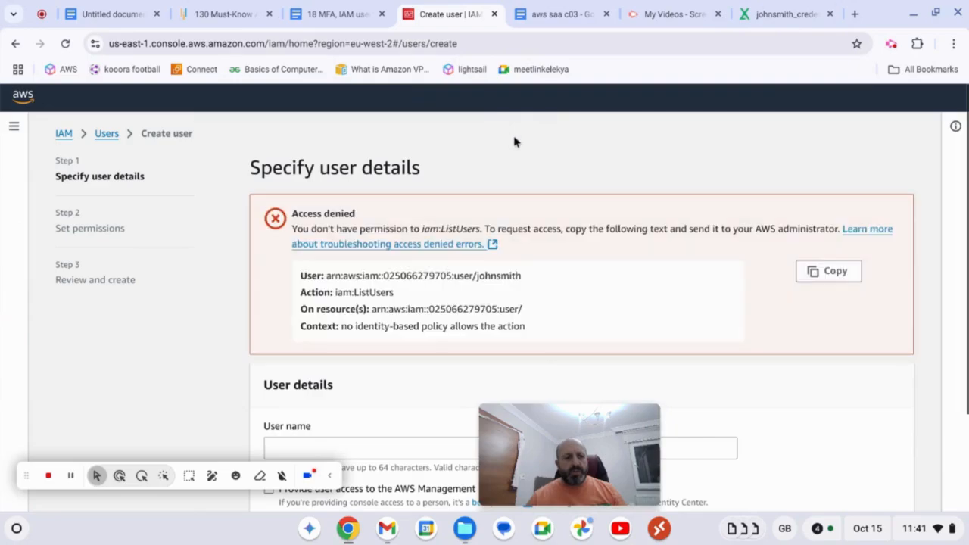
left_click(61, 135)
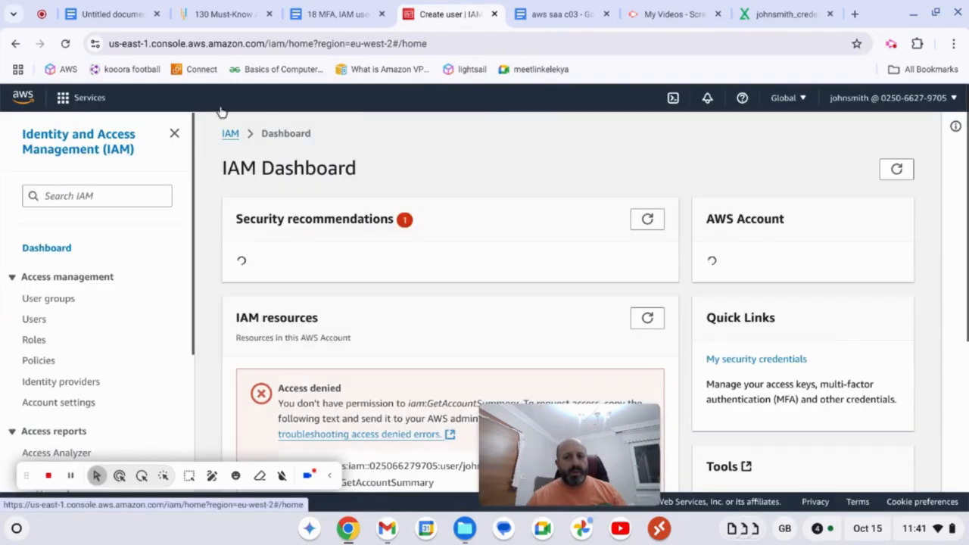
Sign out of the new user's session and open the AWS console sign-in form
left_click(942, 101)
left_click(927, 355)
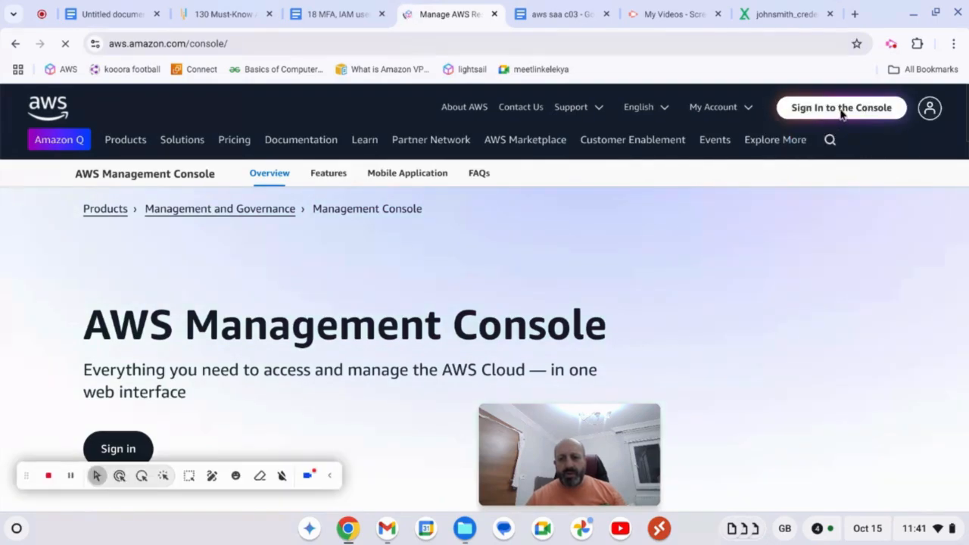
left_click(841, 110)
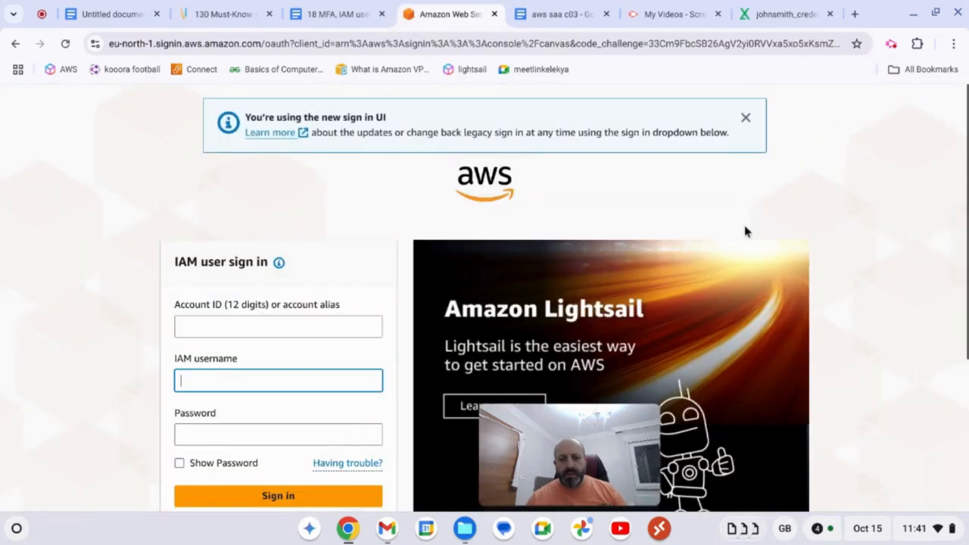
scroll(450, 341, "down", 3)
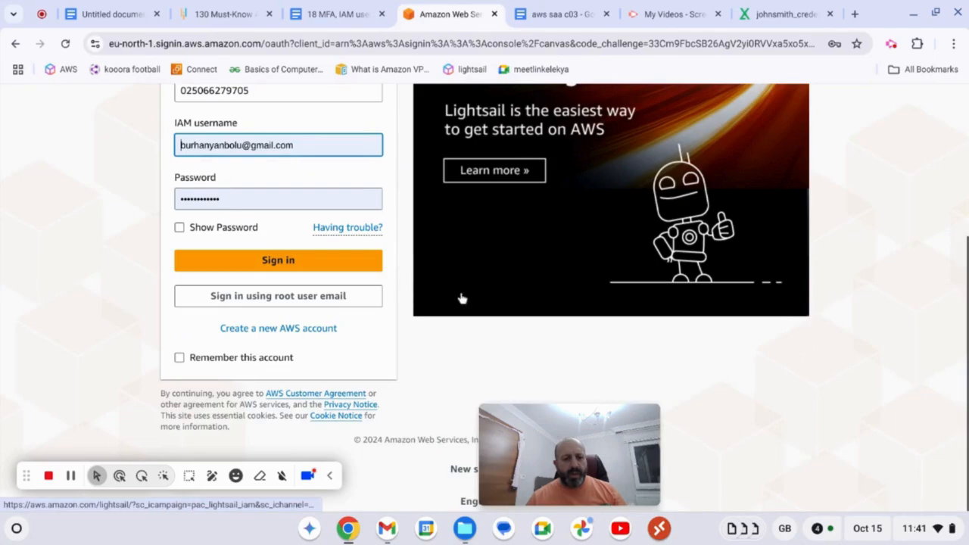
Try the prefilled IAM user sign-in, switch to root user sign-in, and sign in to the console with the root account's email
left_click(319, 259)
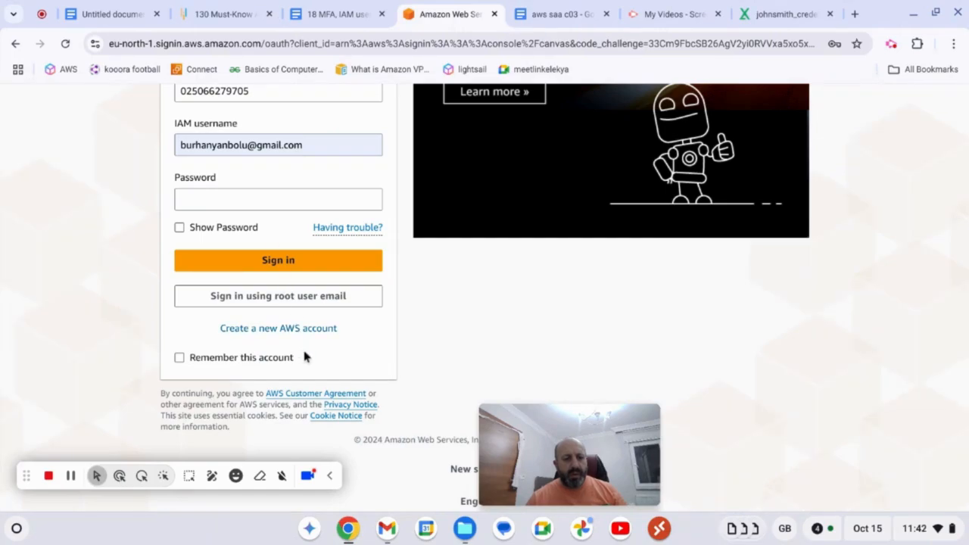
left_click(301, 296)
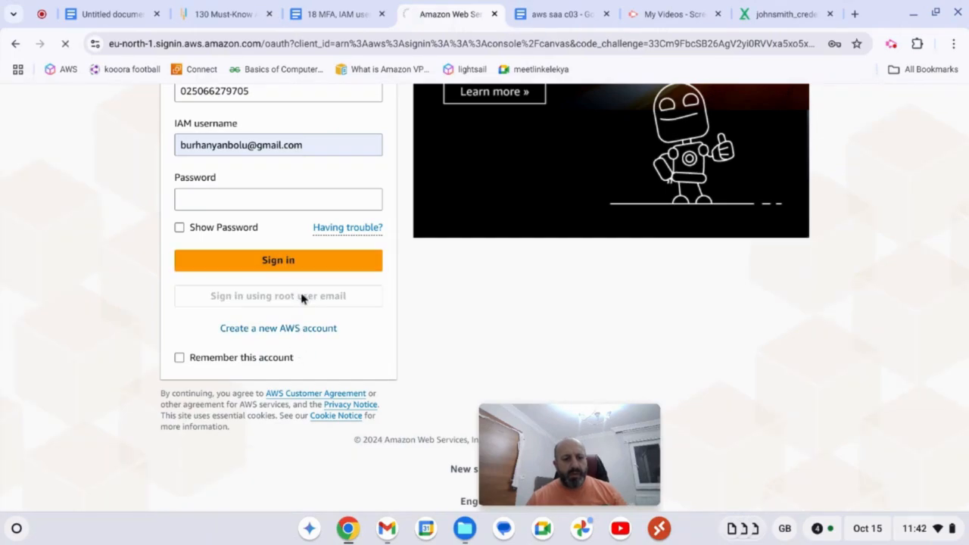
scroll(302, 335, "down", 2)
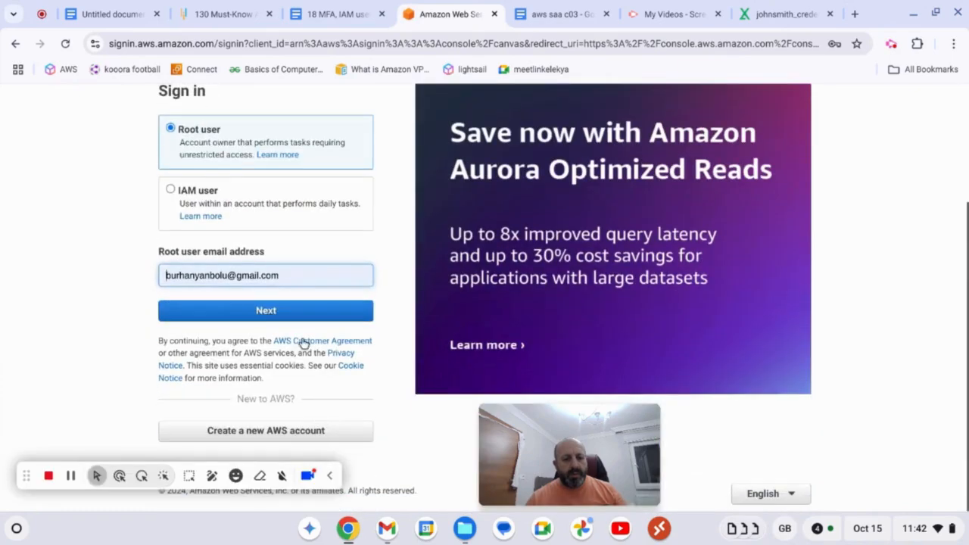
left_click(300, 313)
left_click(301, 267)
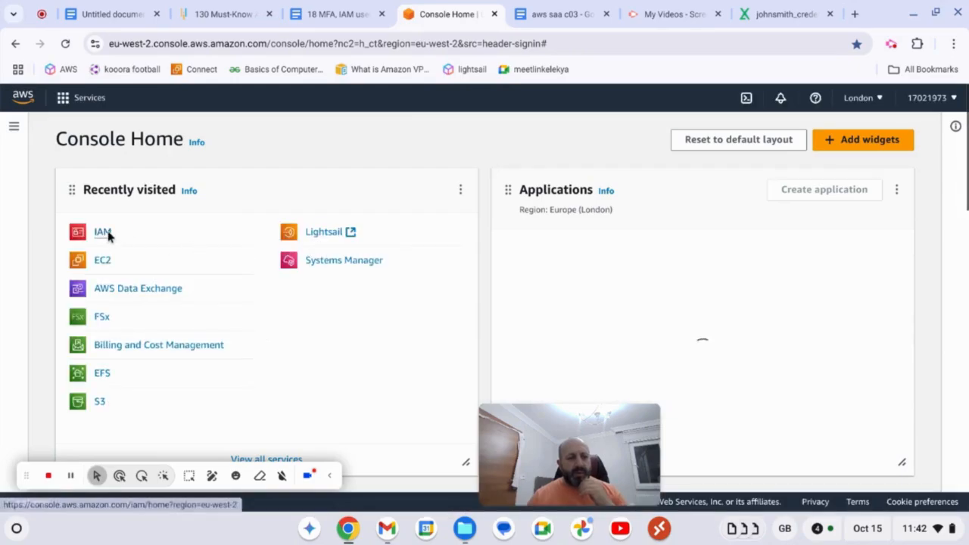
Open IAM from the recently visited services and go to the account's Users list
left_click(106, 232)
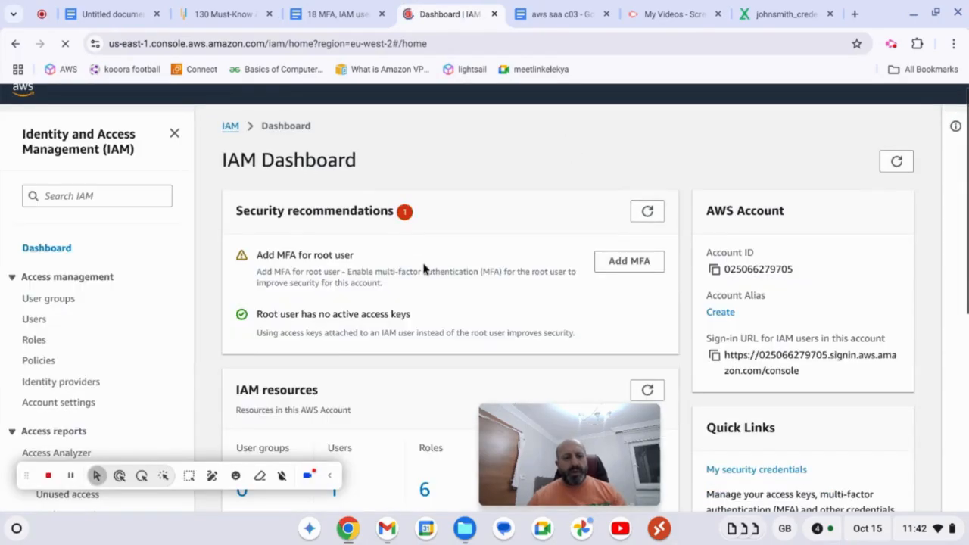
scroll(415, 270, "down", 1)
scroll(396, 320, "down", 1)
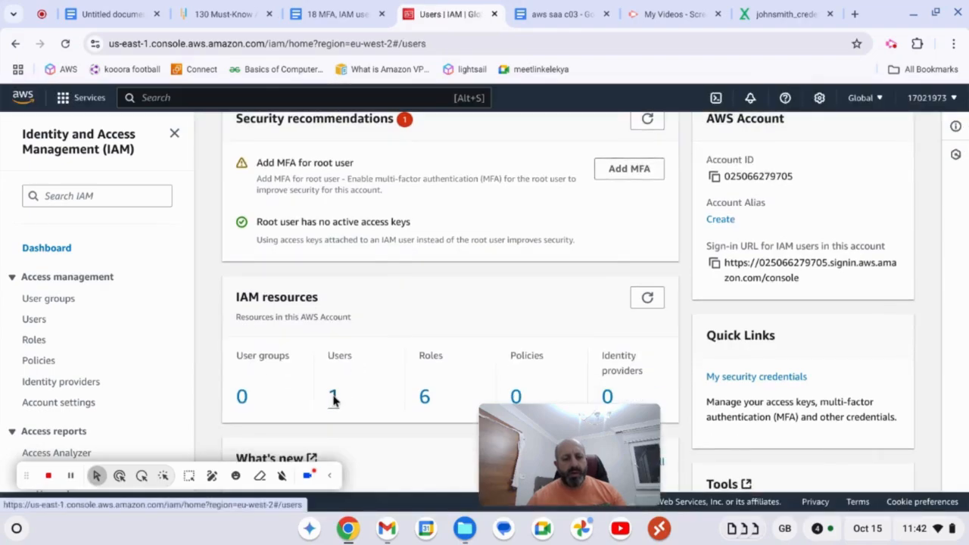
Delete the test IAM user permanently, entering its user name to confirm the deletion
left_click(241, 301)
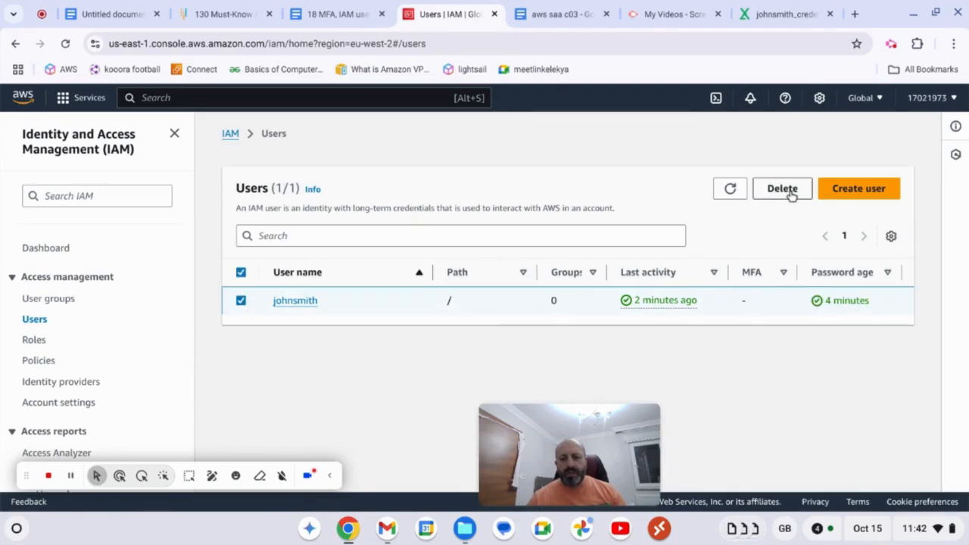
left_click(788, 190)
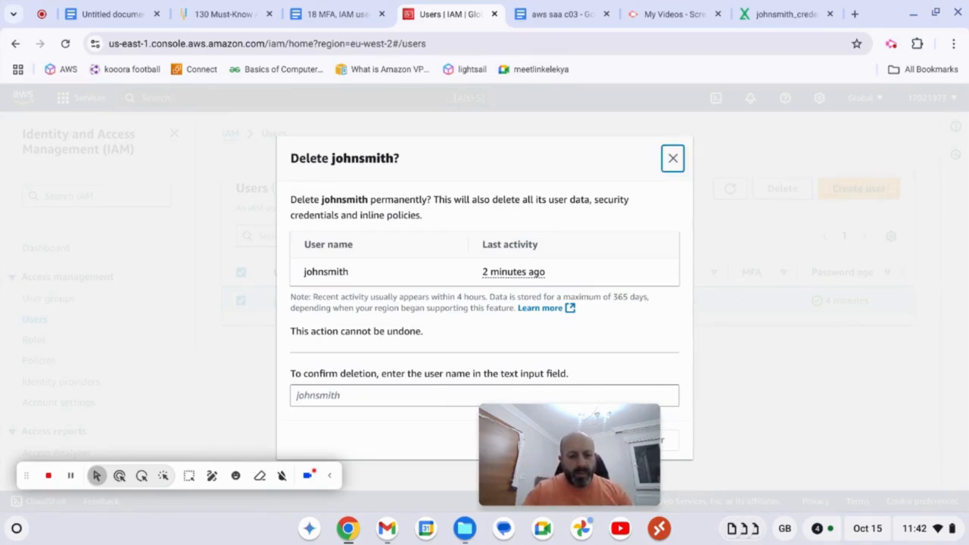
left_click(372, 400)
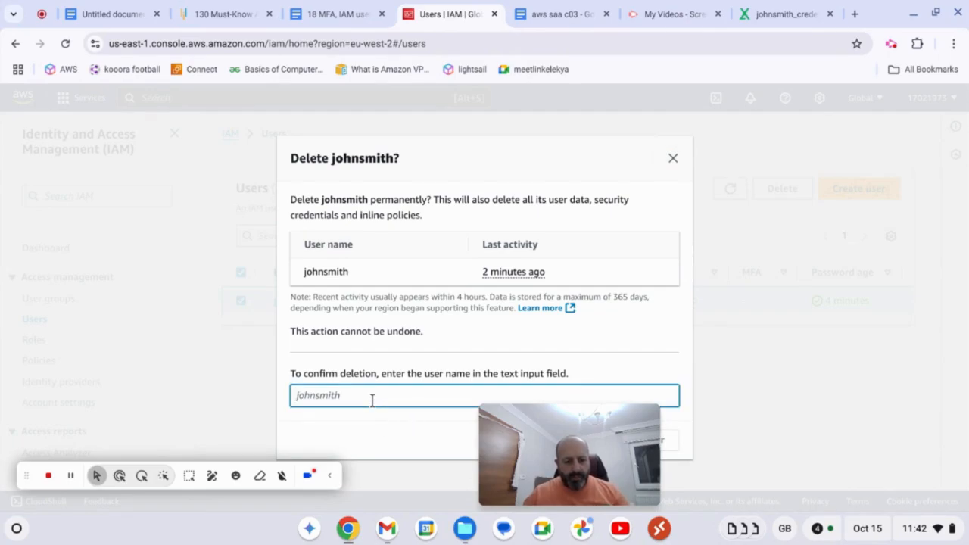
type("jo")
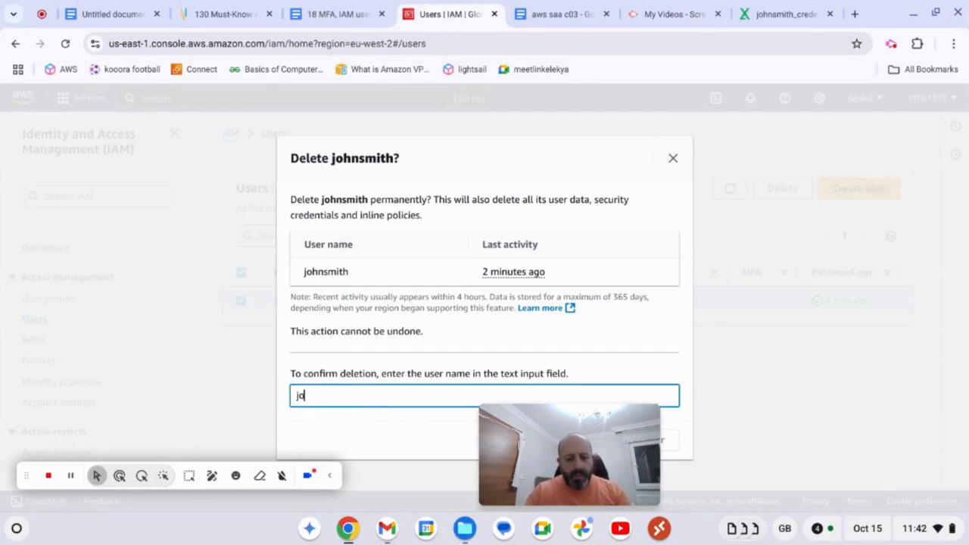
type("hnsmit")
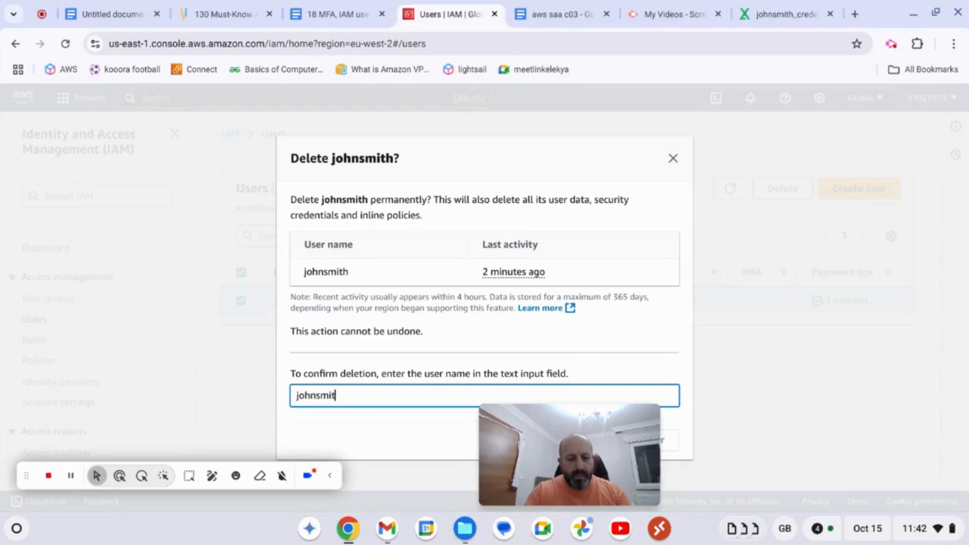
type("h")
left_click_drag(580, 431, 362, 381)
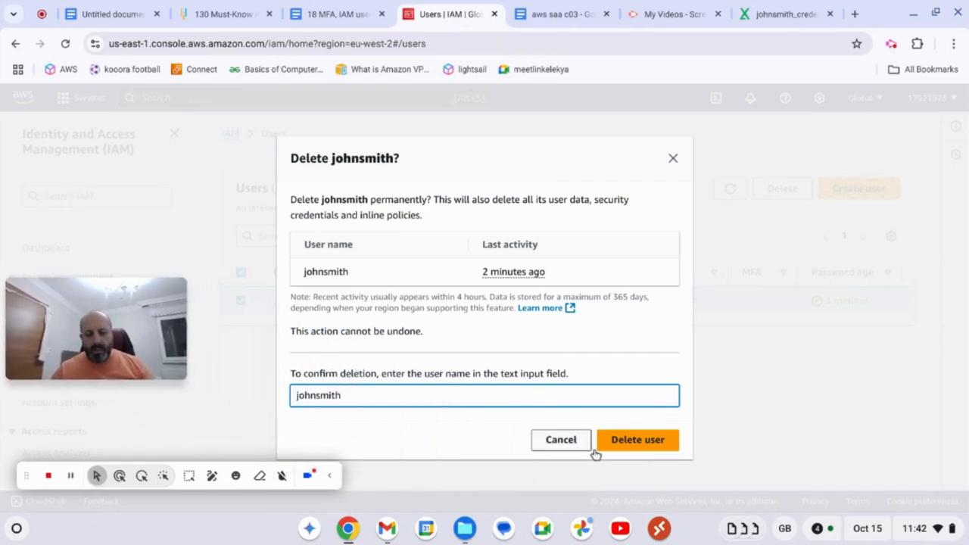
left_click(640, 448)
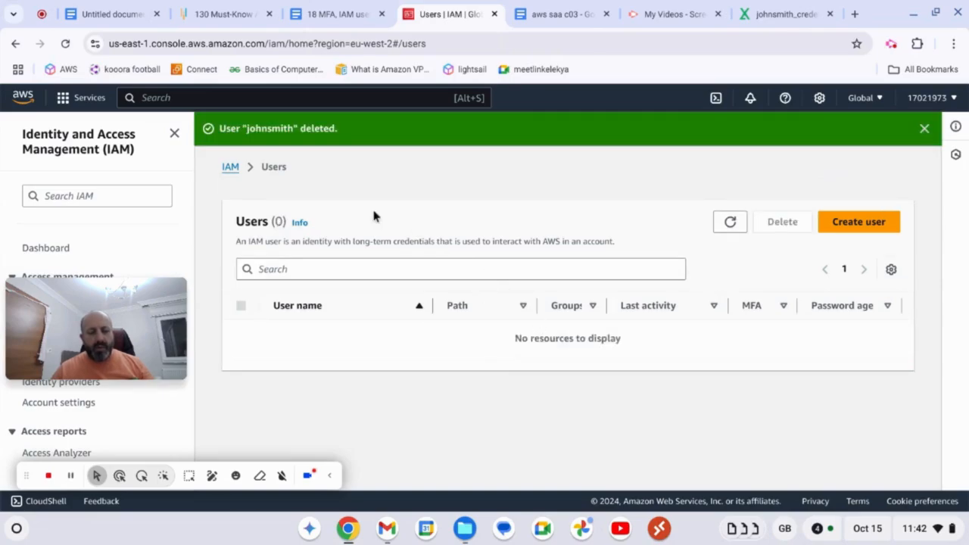
left_click_drag(136, 287, 221, 309)
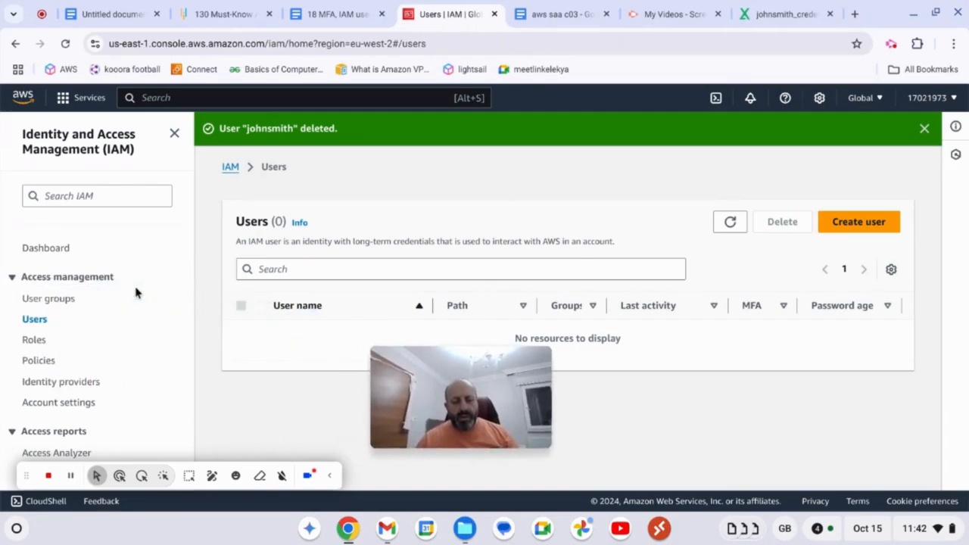